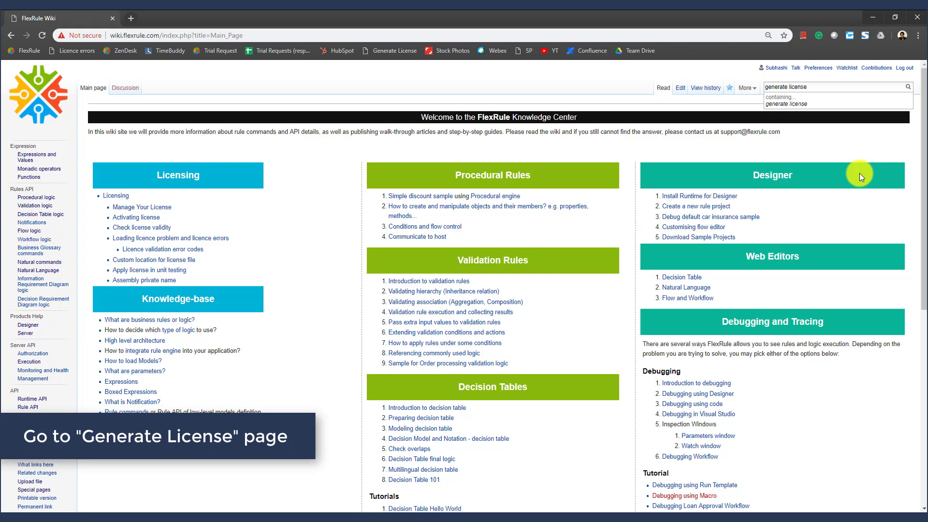
Search the wiki for "generate license" and download FlexRuleMyLicenses.zip through the file link on the Generate License page
{"action": "key", "text": "Return"}
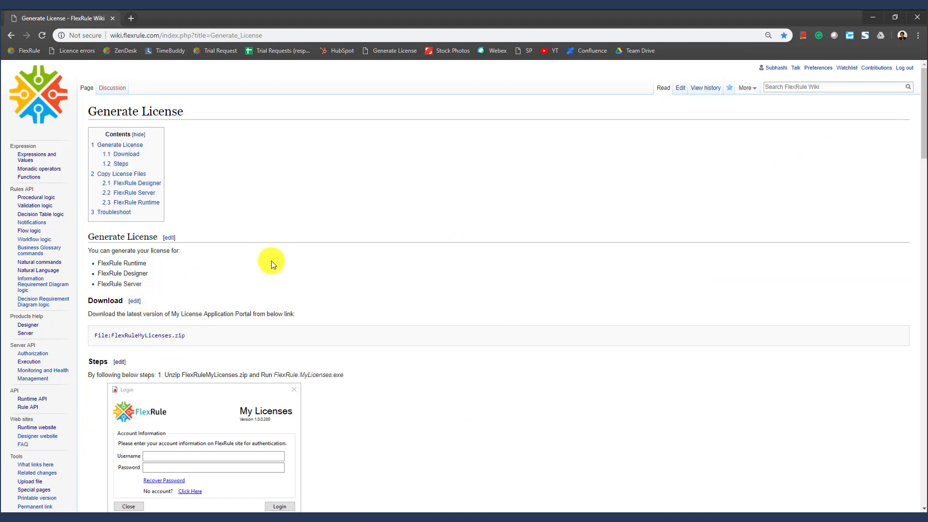
{"action": "scroll", "coordinate": [271, 263], "scroll_direction": "down", "scroll_amount": 1}
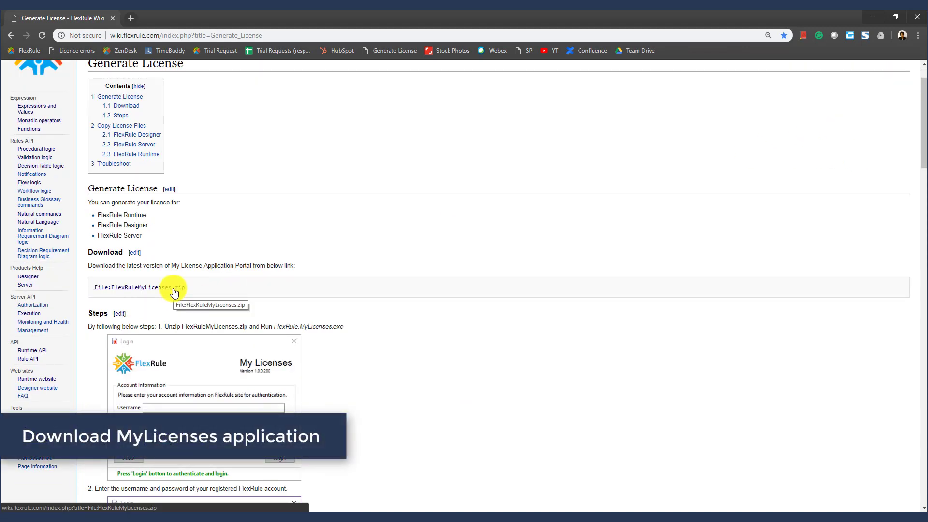
{"action": "left_click", "coordinate": [173, 289]}
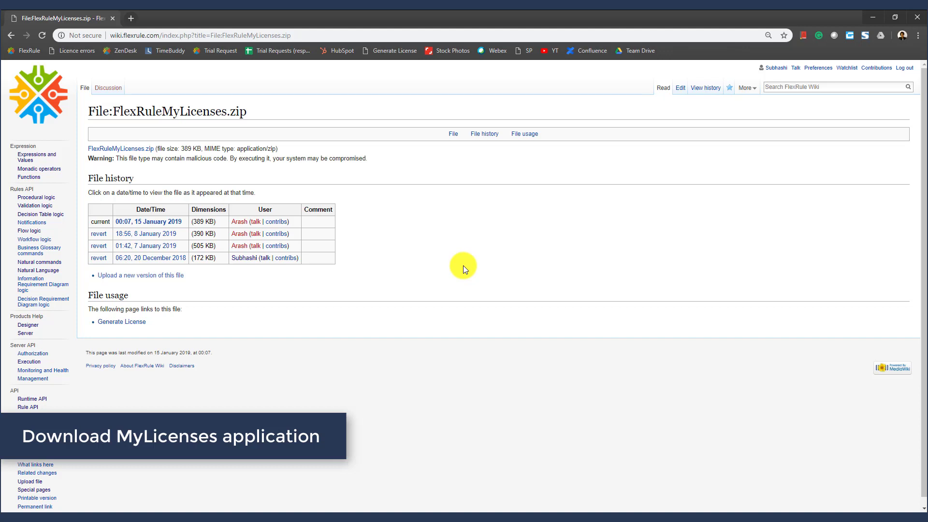
{"action": "left_click", "coordinate": [149, 149]}
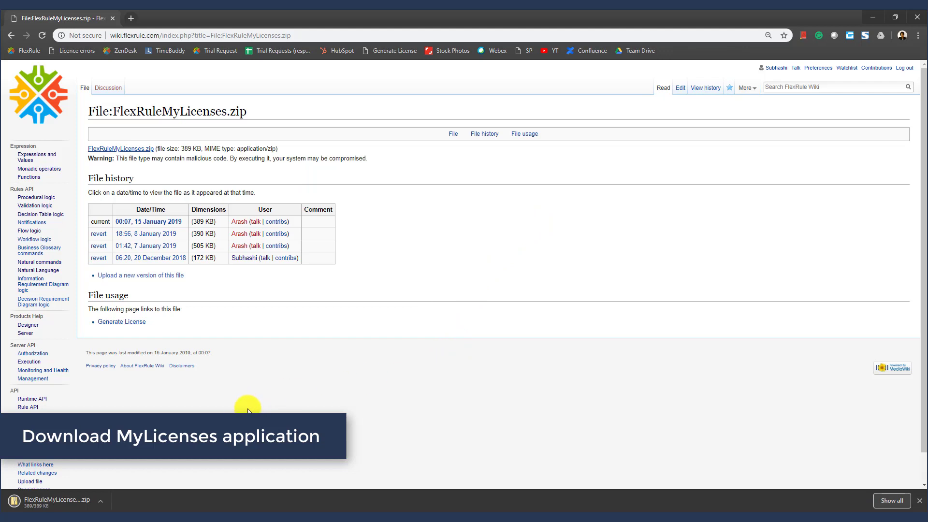
Open the downloaded FlexRuleMyLicenses archive and extract all its contents to the default folder in Downloads
{"action": "left_click", "coordinate": [63, 504]}
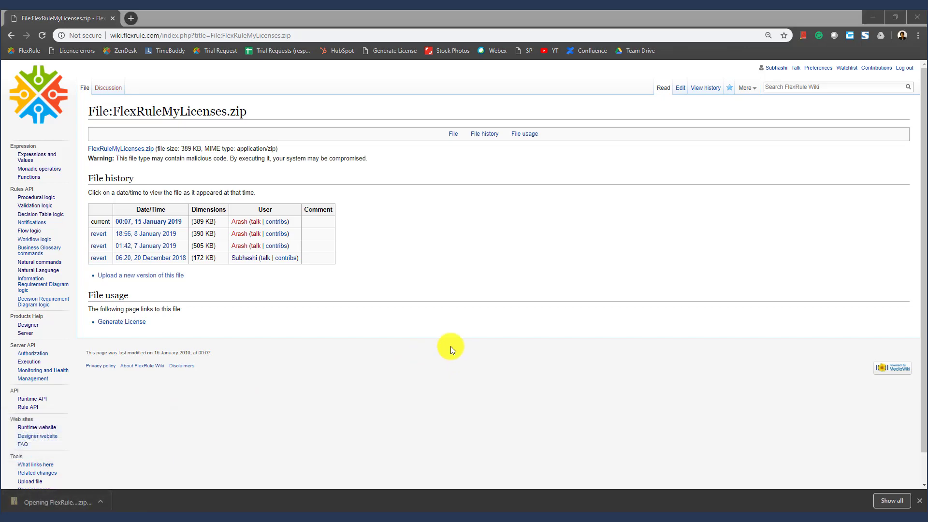
{"action": "left_click_drag", "start_coordinate": [537, 177], "coordinate": [501, 117]}
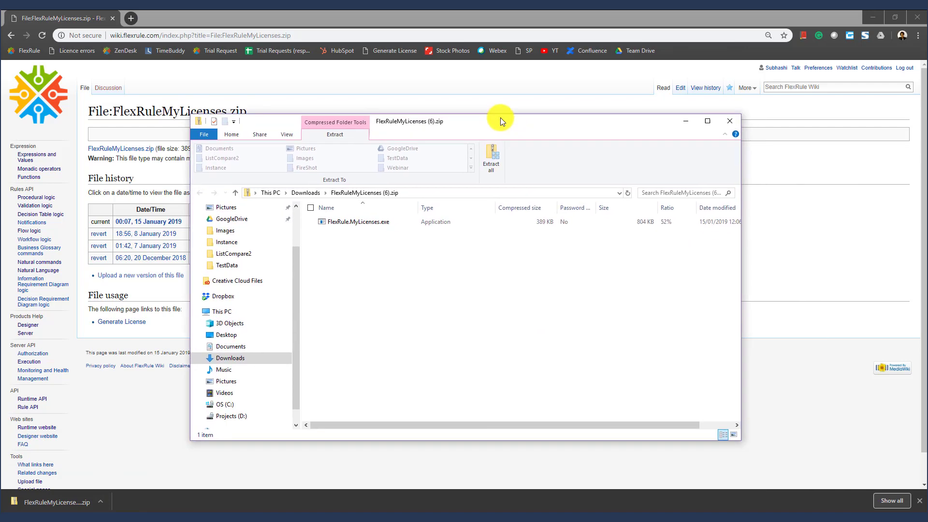
{"action": "double_click", "coordinate": [512, 118]}
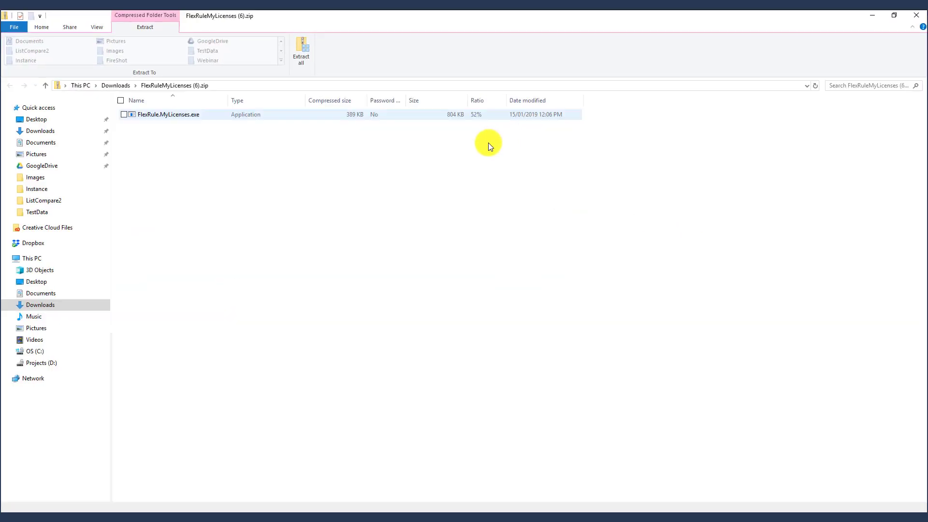
{"action": "left_click", "coordinate": [305, 58]}
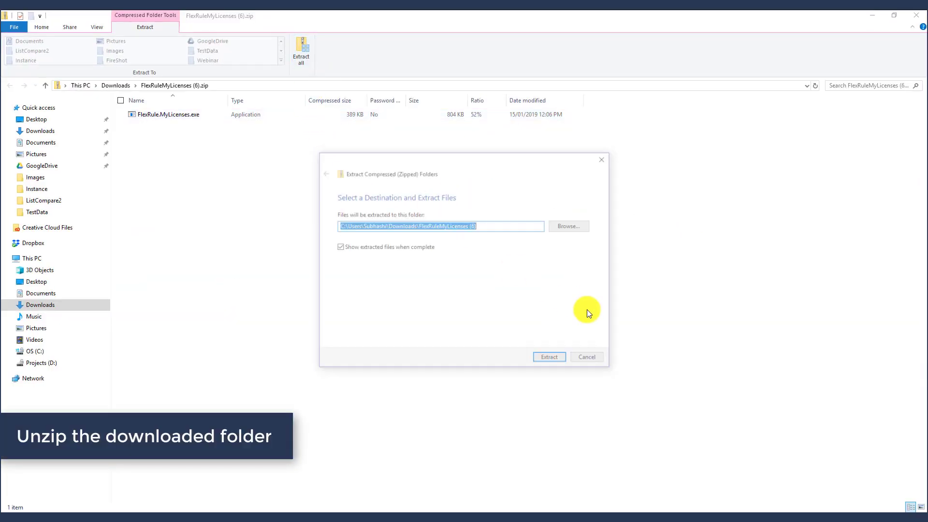
{"action": "left_click", "coordinate": [552, 359]}
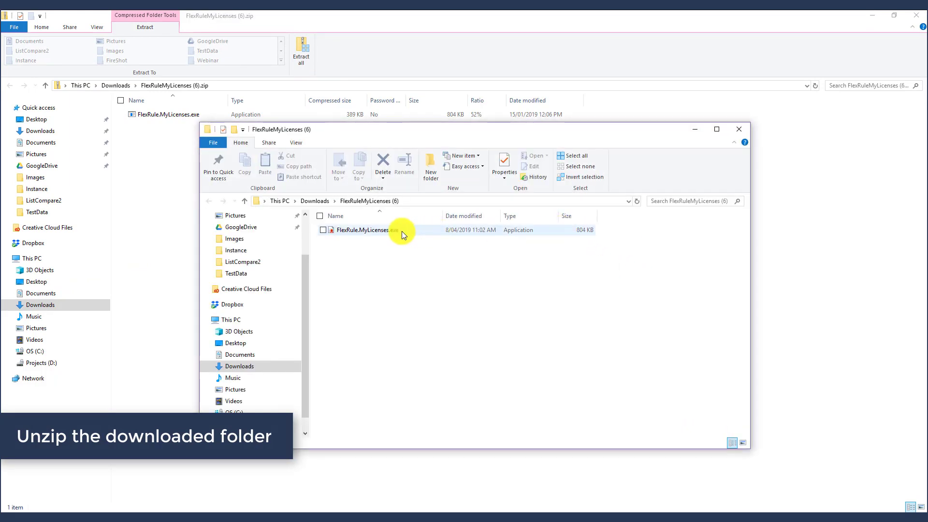
Run the extracted FlexRule.MyLicenses.exe and log in with the FlexRule account's username and password
{"action": "left_click", "coordinate": [417, 231]}
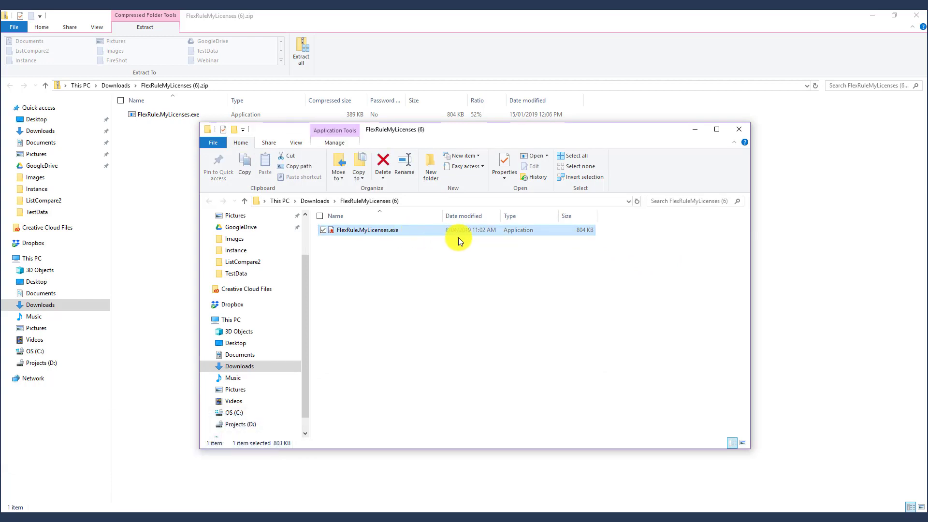
{"action": "double_click", "coordinate": [554, 230]}
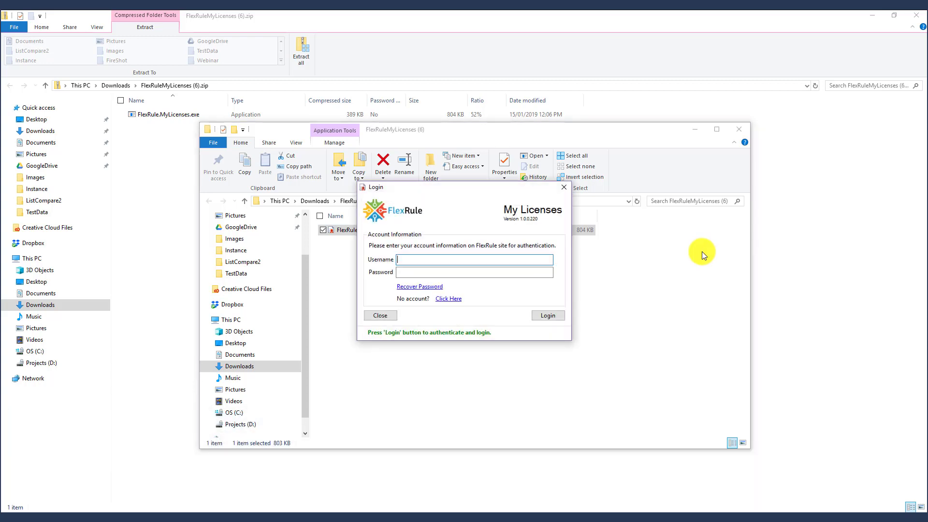
{"action": "type", "text": "subhashi"}
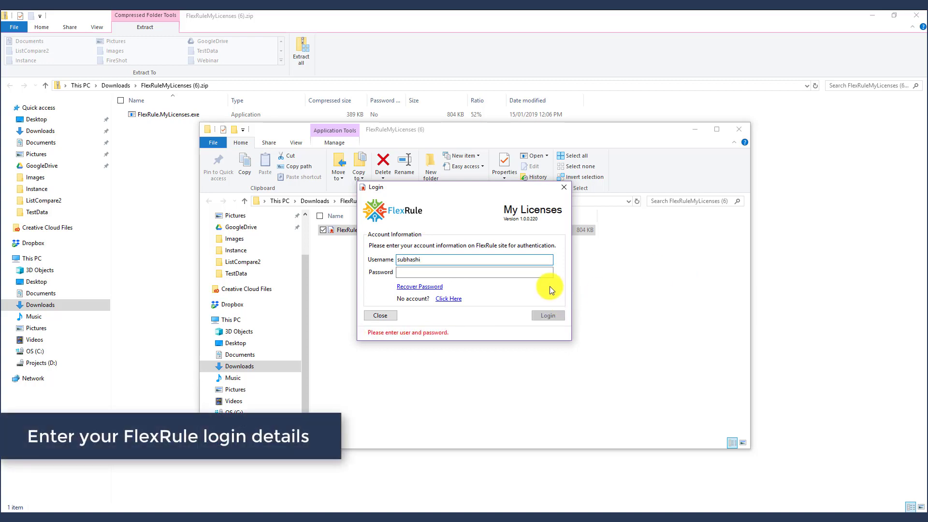
{"action": "left_click", "coordinate": [489, 274]}
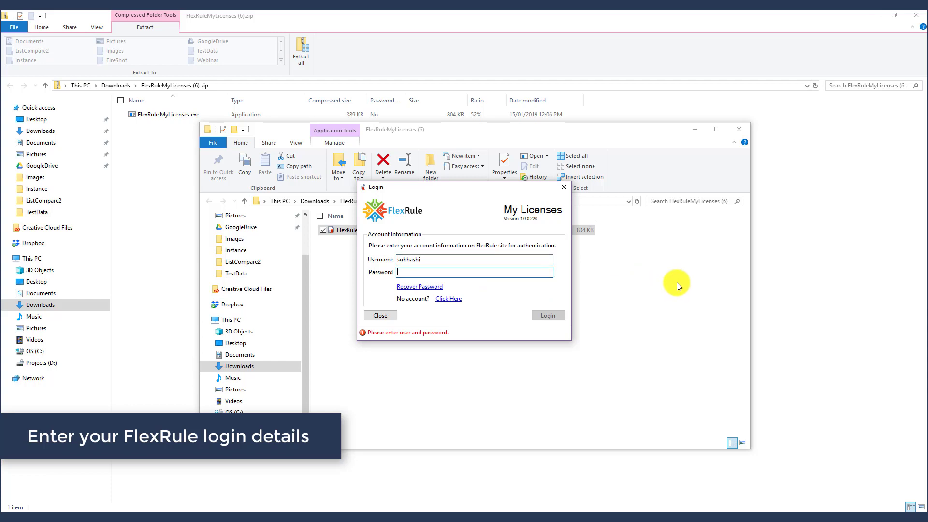
{"action": "type", "text": "*"}
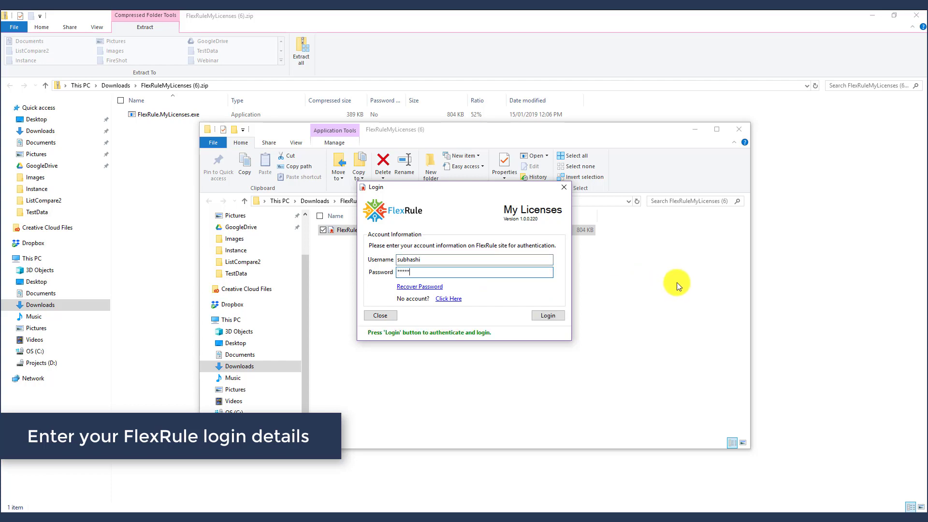
{"action": "type", "text": "*********"}
{"action": "left_click", "coordinate": [548, 315]}
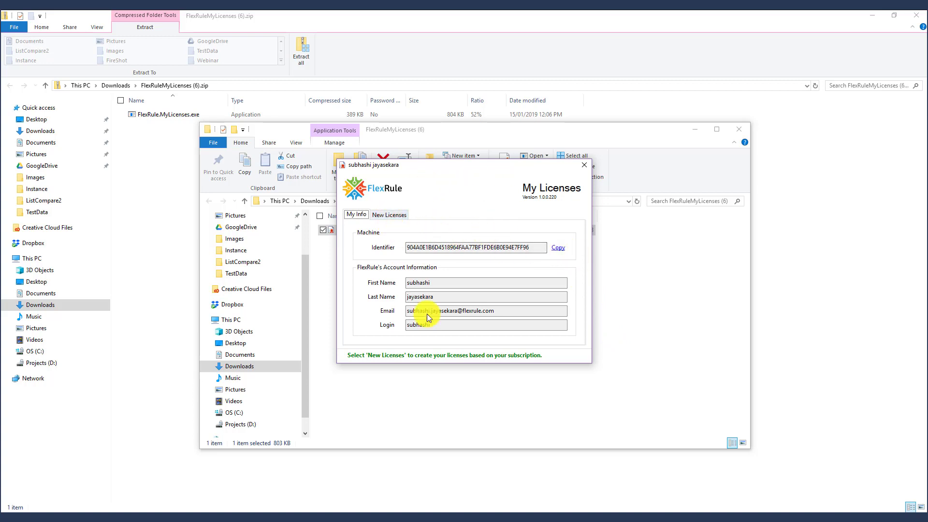
Set up new licenses with the FlexRule subscription and the products FlexRule Runtime, FlexRule Designer and FlexRule Server
{"action": "left_click", "coordinate": [695, 129]}
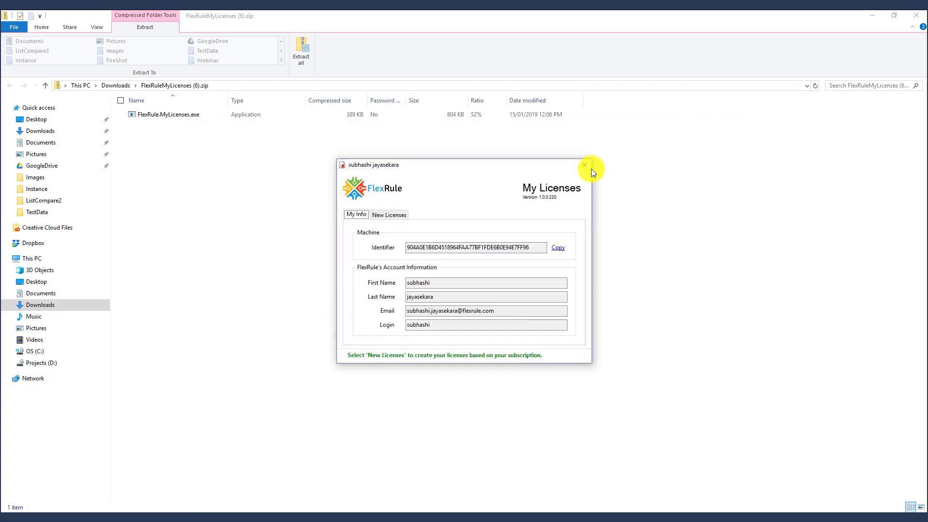
{"action": "left_click", "coordinate": [392, 216]}
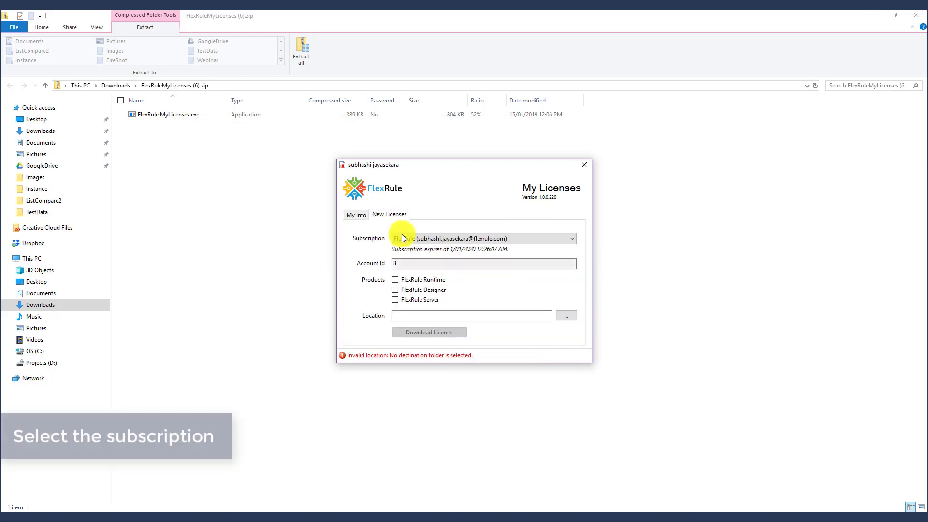
{"action": "left_click", "coordinate": [569, 239]}
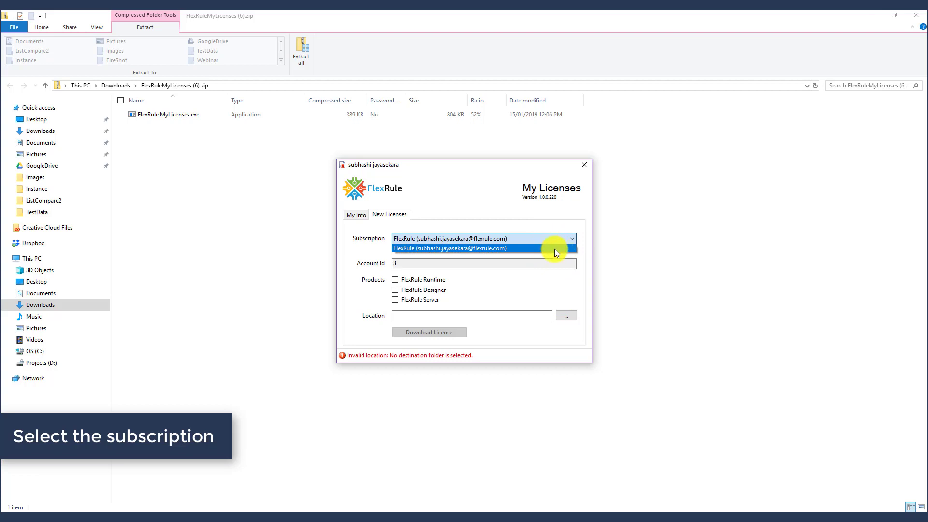
{"action": "left_click", "coordinate": [555, 248]}
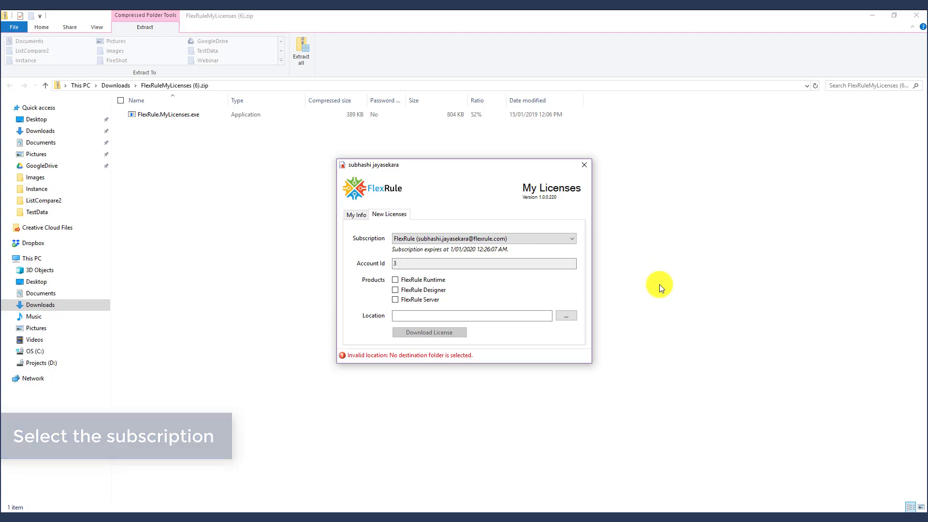
{"action": "left_click", "coordinate": [395, 280]}
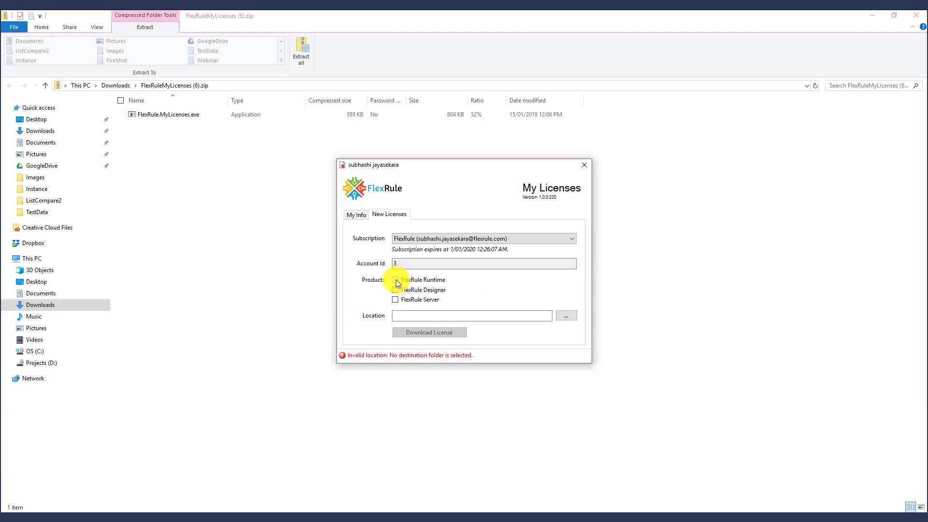
{"action": "left_click", "coordinate": [396, 291]}
{"action": "left_click", "coordinate": [395, 300]}
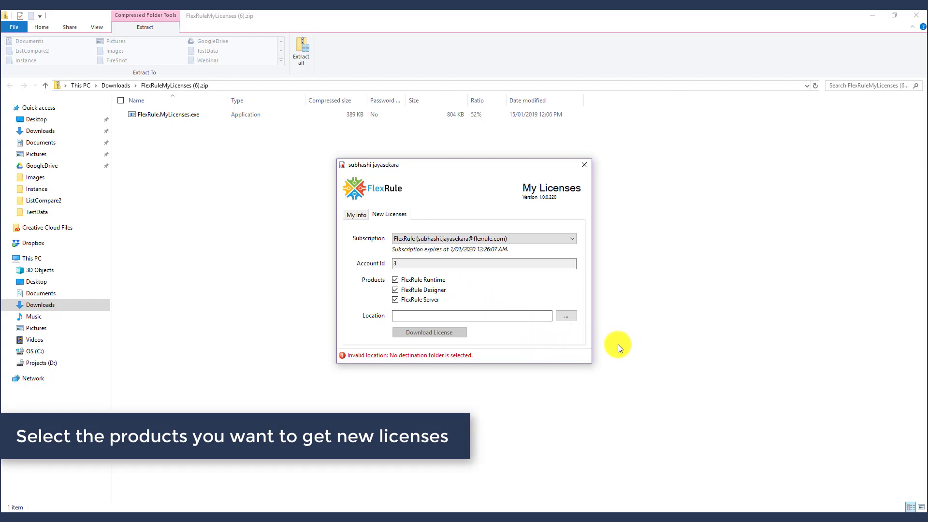
Set the license download location to the extracted FlexRuleMyLicenses (6) folder by copying that folder's path into the Location field
{"action": "left_click", "coordinate": [570, 317]}
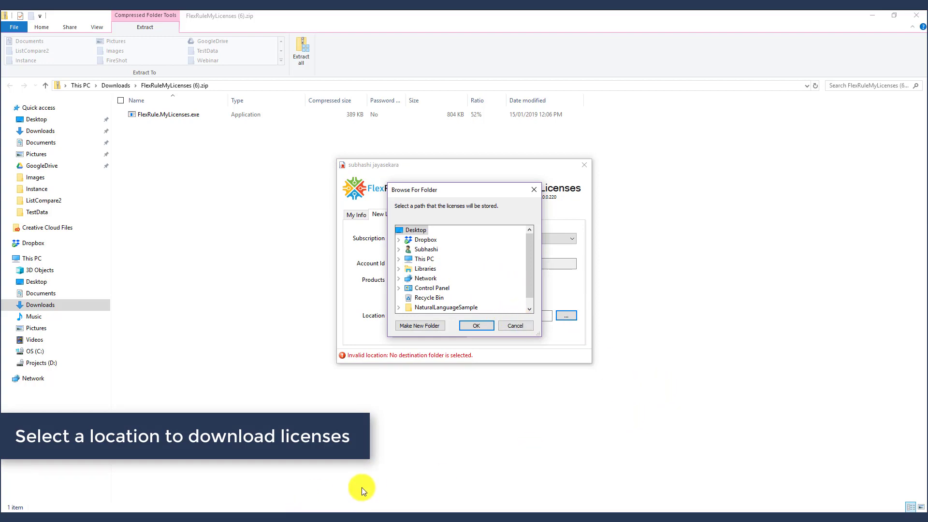
{"action": "left_click", "coordinate": [520, 329]}
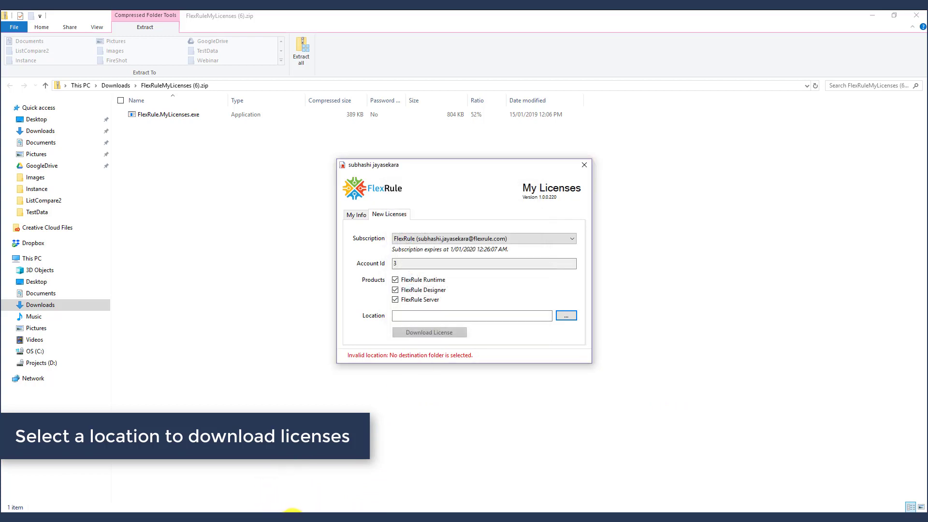
{"action": "left_click", "coordinate": [295, 511]}
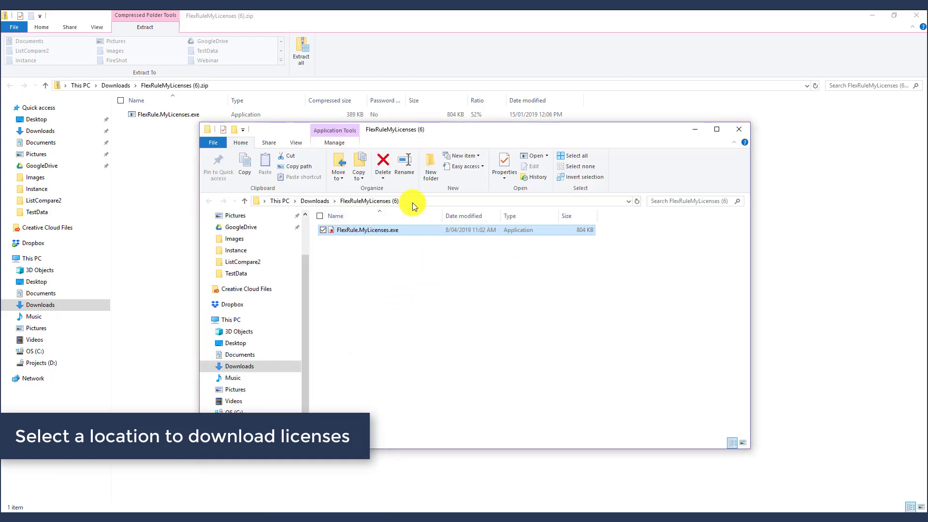
{"action": "left_click", "coordinate": [362, 203]}
{"action": "right_click", "coordinate": [362, 203]}
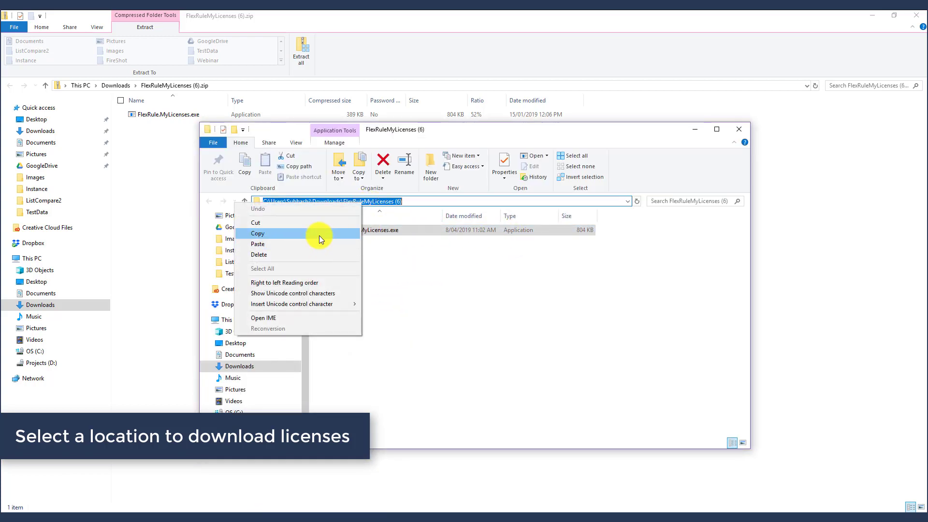
{"action": "left_click", "coordinate": [319, 236]}
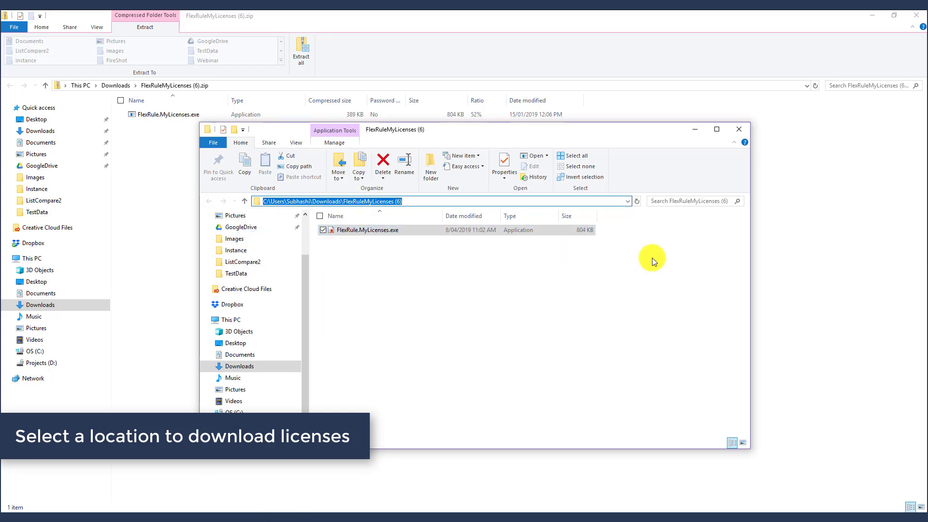
{"action": "left_click", "coordinate": [697, 129]}
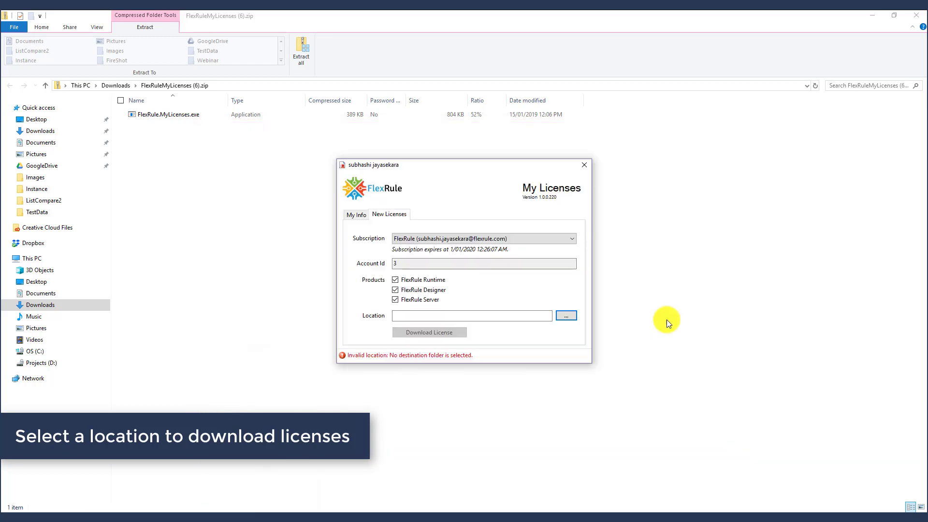
{"action": "right_click", "coordinate": [472, 316]}
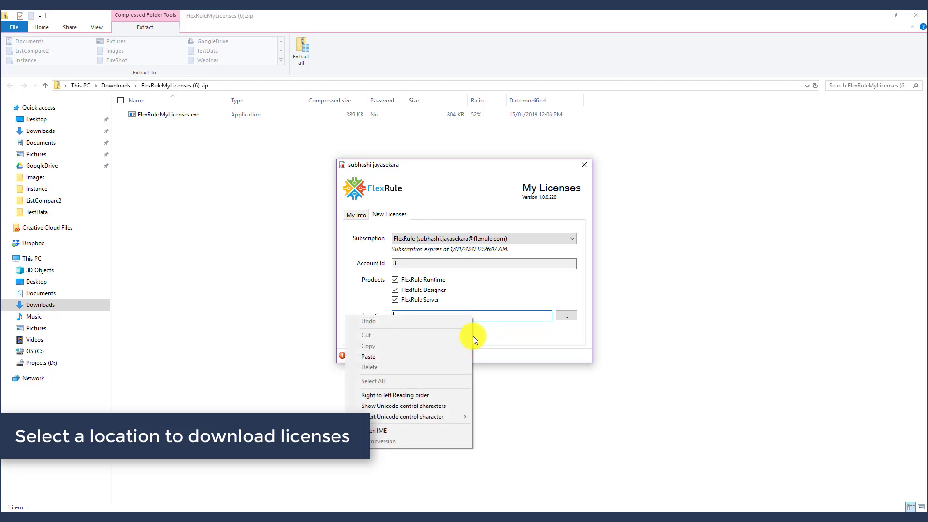
{"action": "left_click", "coordinate": [418, 360]}
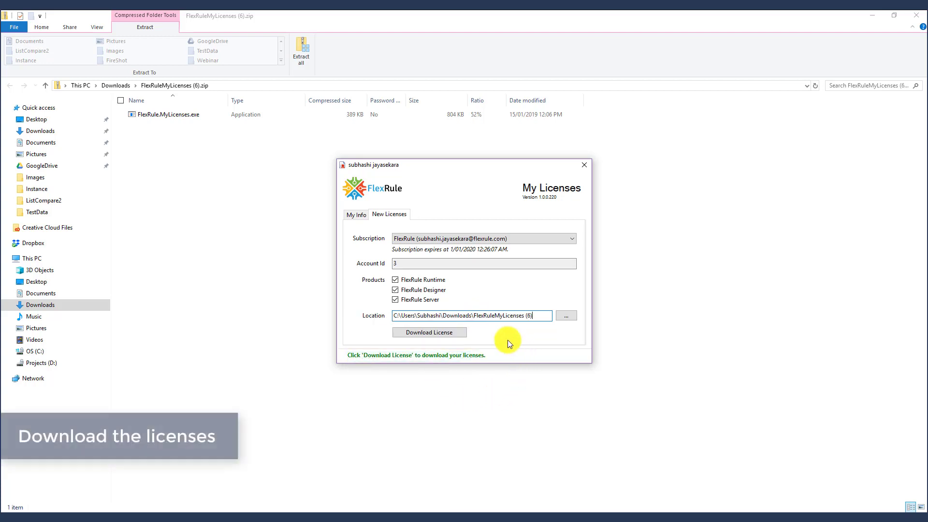
Place My Licenses beside the destination folder window, download the selected licenses, and bring the folder with the saved files into full view
{"action": "left_click", "coordinate": [443, 335]}
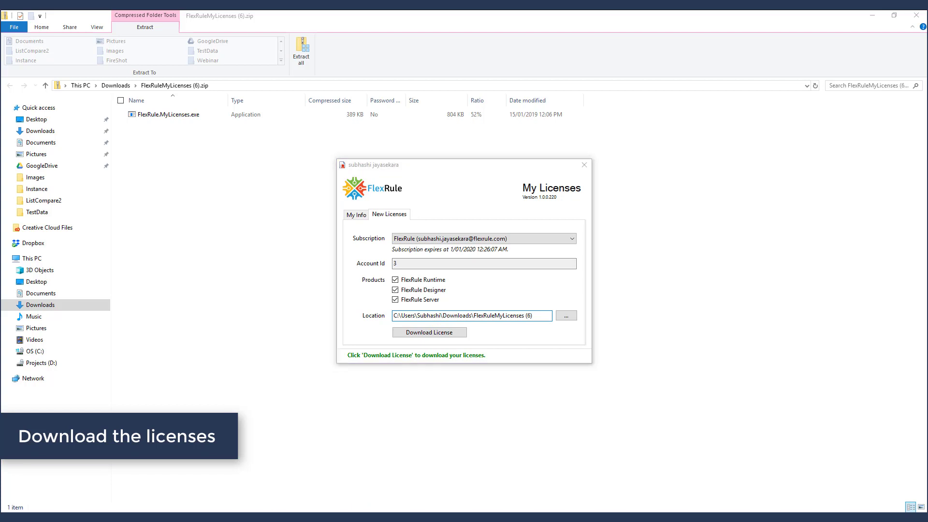
{"action": "left_click_drag", "start_coordinate": [480, 132], "coordinate": [689, 111]}
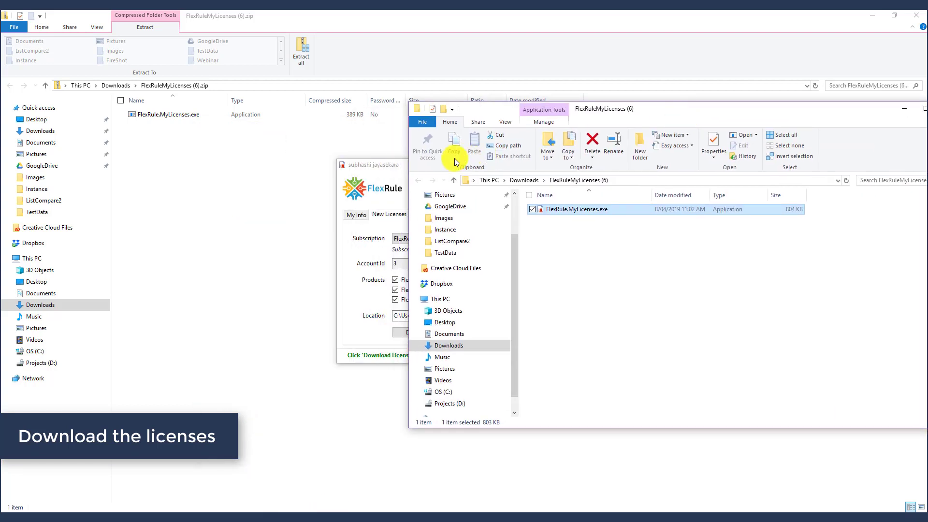
{"action": "left_click", "coordinate": [394, 168]}
{"action": "left_click_drag", "start_coordinate": [431, 166], "coordinate": [314, 169]}
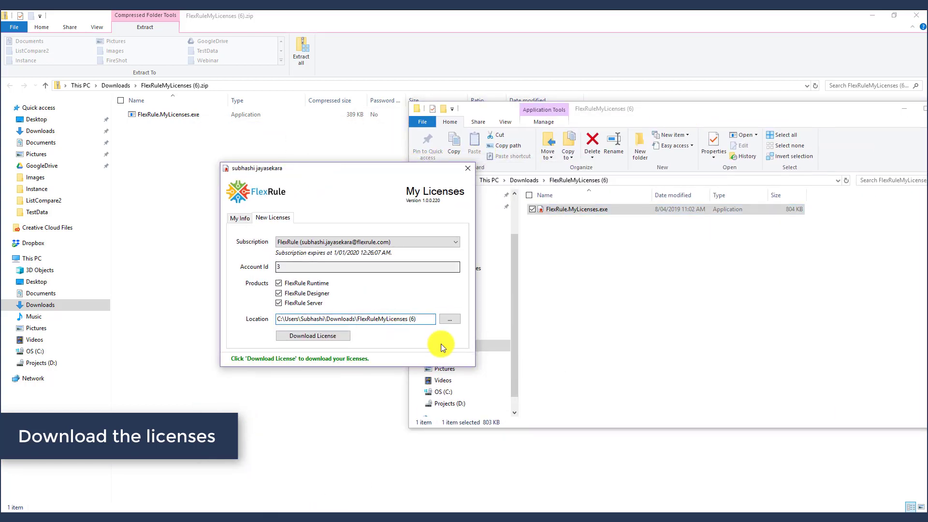
{"action": "left_click", "coordinate": [332, 337]}
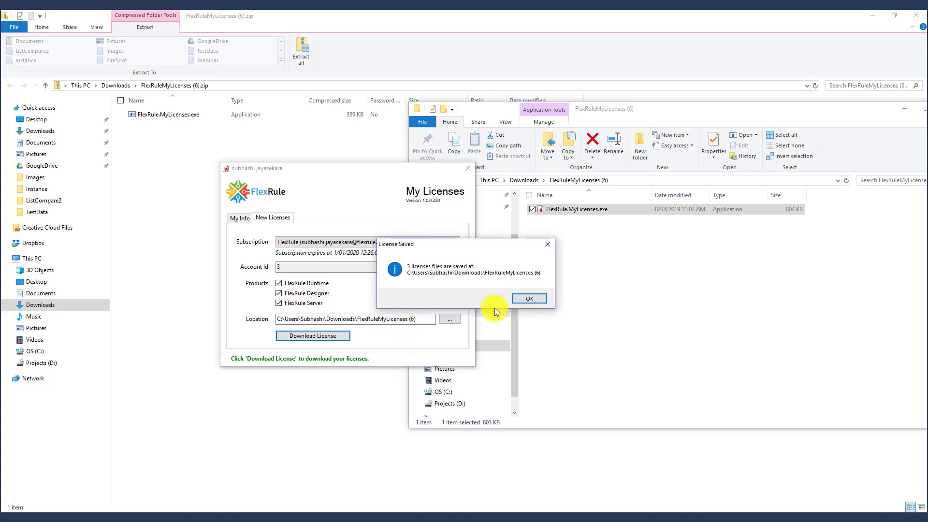
{"action": "left_click", "coordinate": [528, 299]}
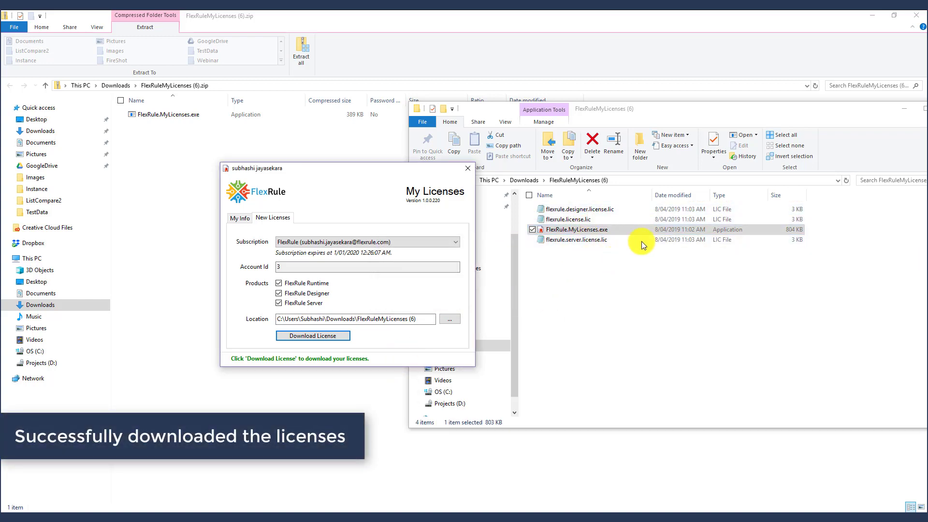
{"action": "left_click_drag", "start_coordinate": [709, 113], "coordinate": [462, 147]}
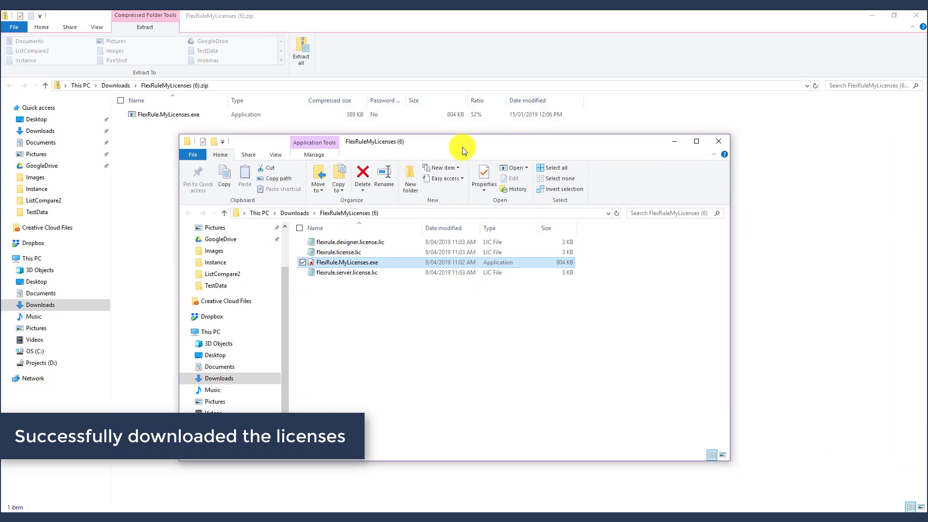
Look over the downloaded Runtime and Server license files in the FlexRuleMyLicenses (6) folder
{"action": "left_click", "coordinate": [352, 252]}
{"action": "left_click", "coordinate": [357, 272]}
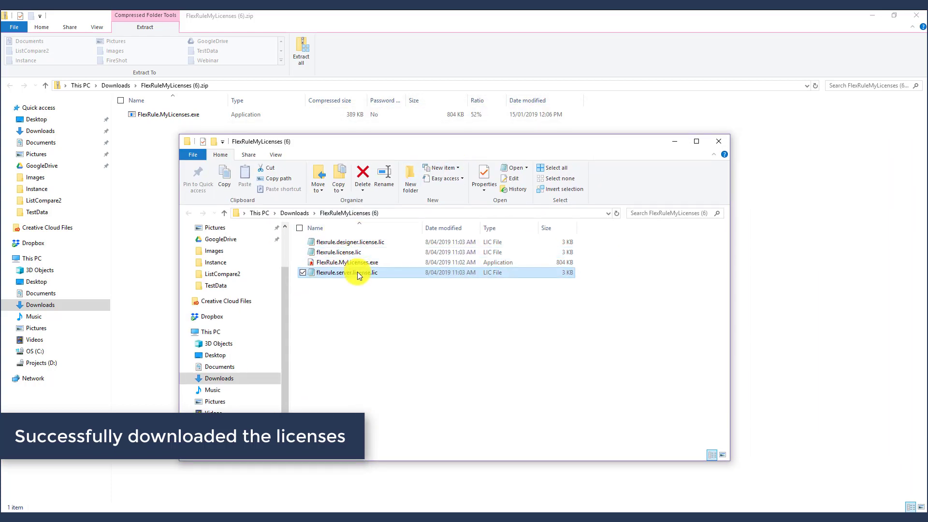
{"action": "left_click", "coordinate": [400, 385]}
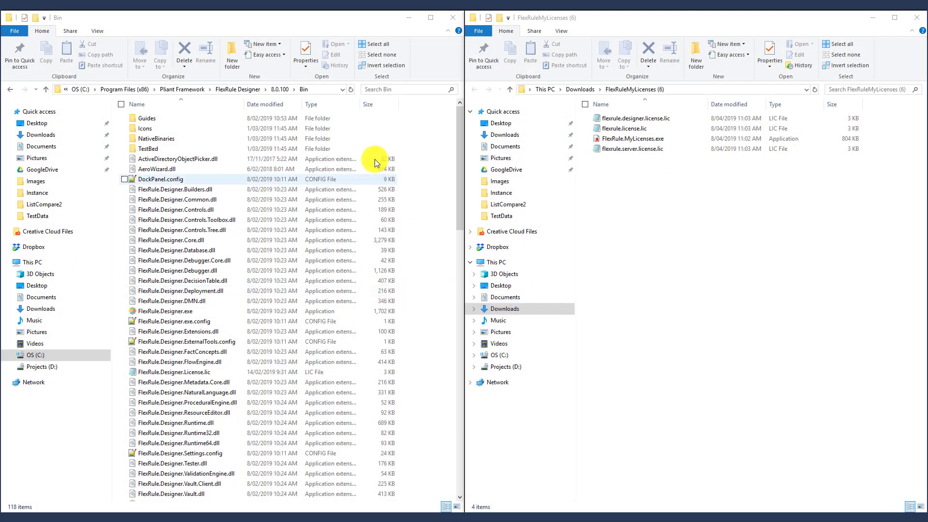
Check the full path of the FlexRule Designer 8.0.100 installation's Bin folder
{"action": "left_click", "coordinate": [322, 91]}
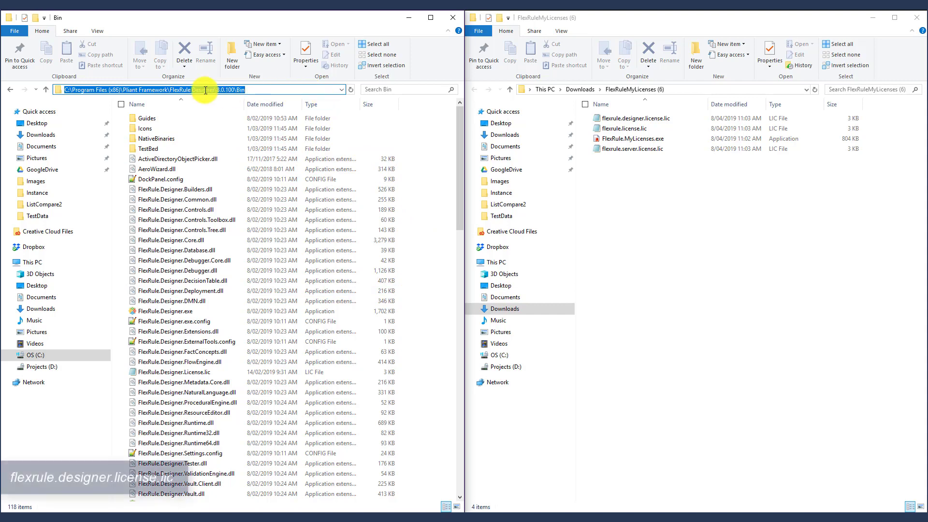
{"action": "left_click_drag", "start_coordinate": [245, 90], "coordinate": [61, 103]}
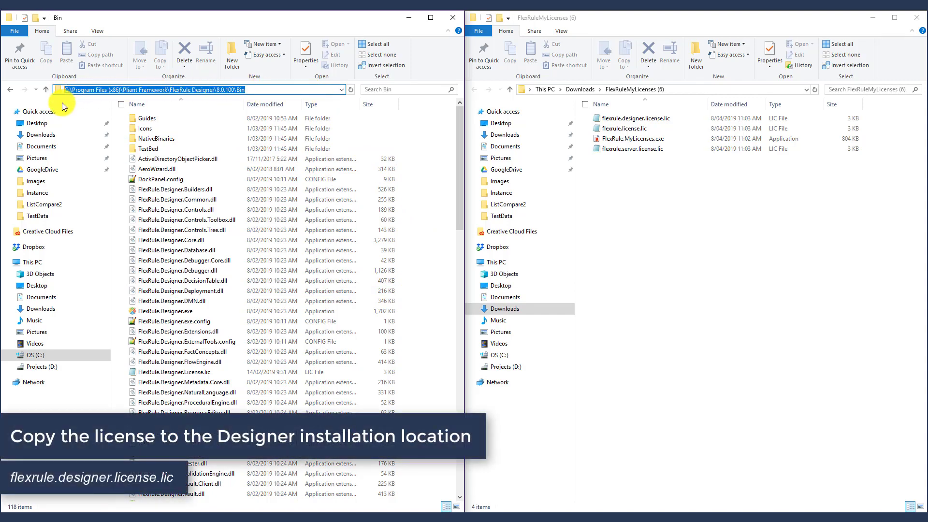
{"action": "left_click", "coordinate": [433, 172]}
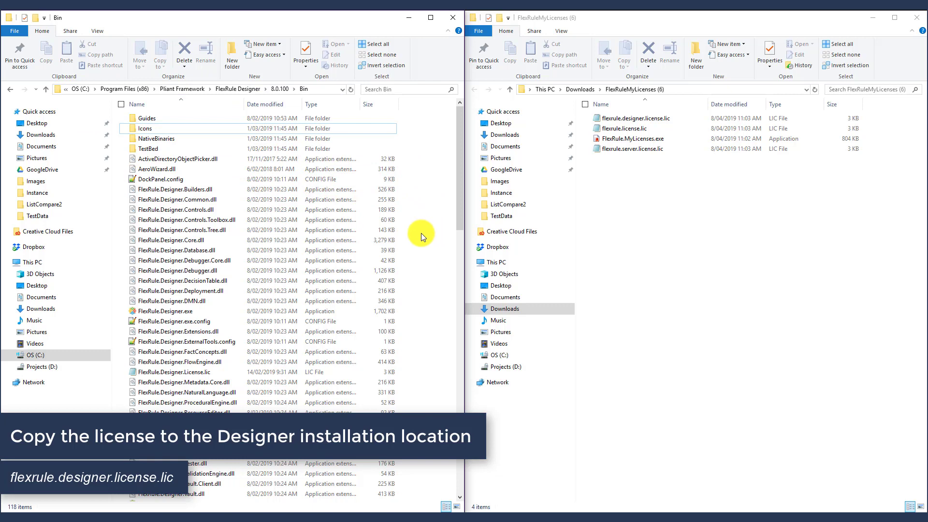
Copy flexrule.designer.license.lic from FlexRuleMyLicenses (6) into the Designer's Bin folder, replacing the existing file with administrator permission
{"action": "left_click", "coordinate": [653, 122]}
{"action": "right_click", "coordinate": [661, 122]}
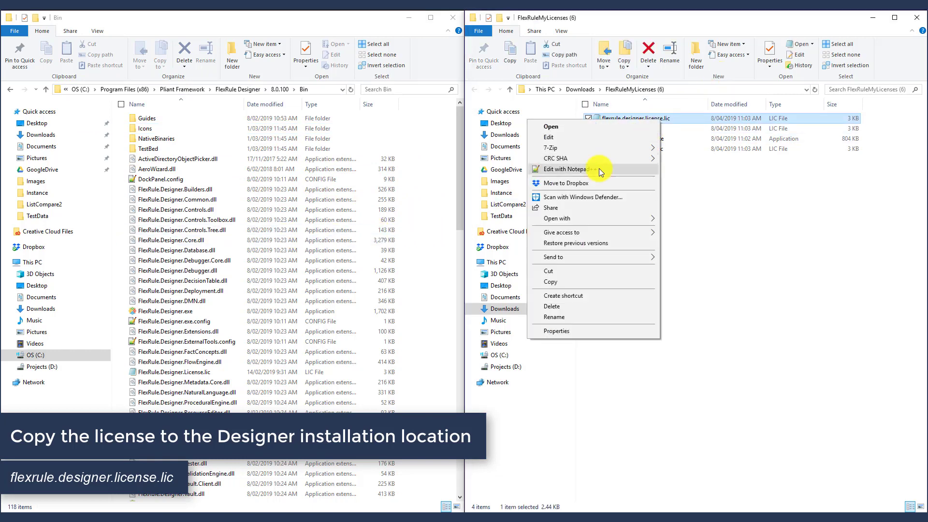
{"action": "left_click", "coordinate": [564, 283]}
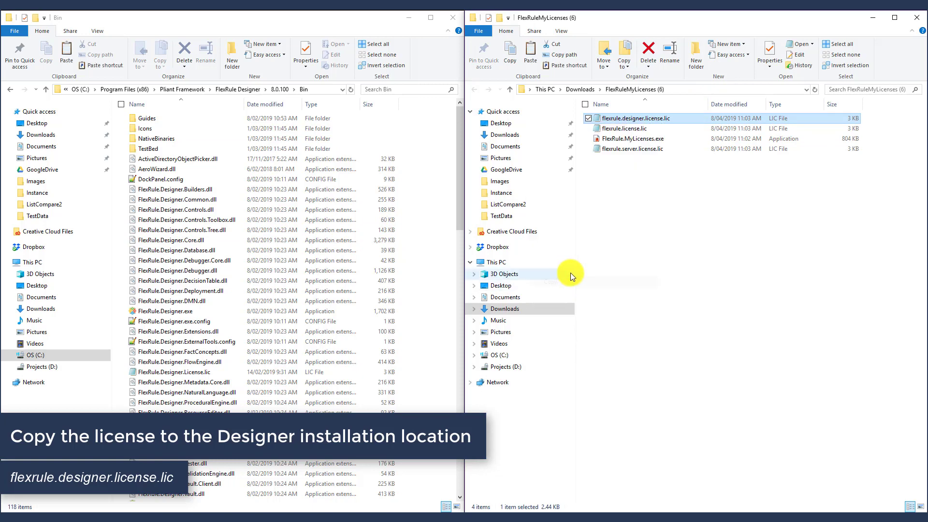
{"action": "left_click", "coordinate": [422, 166]}
{"action": "right_click", "coordinate": [422, 167]}
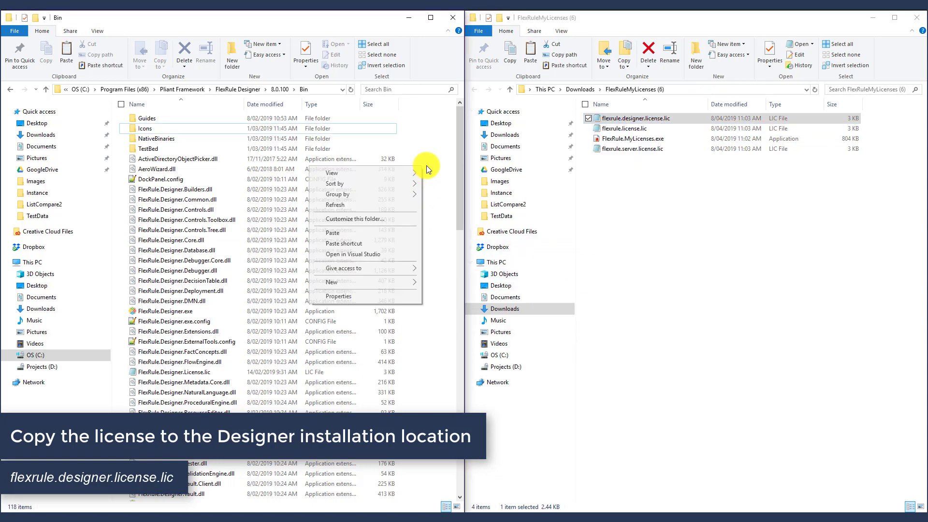
{"action": "left_click", "coordinate": [335, 236]}
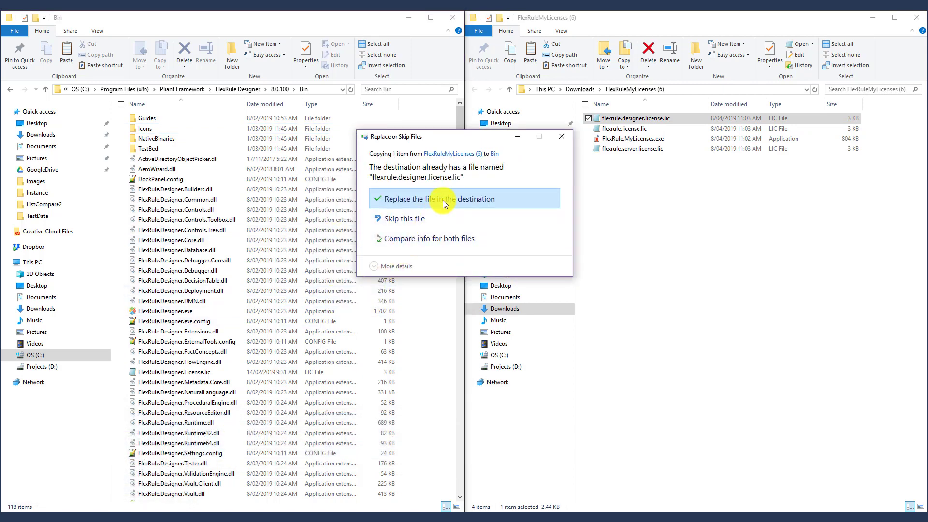
{"action": "left_click", "coordinate": [425, 202]}
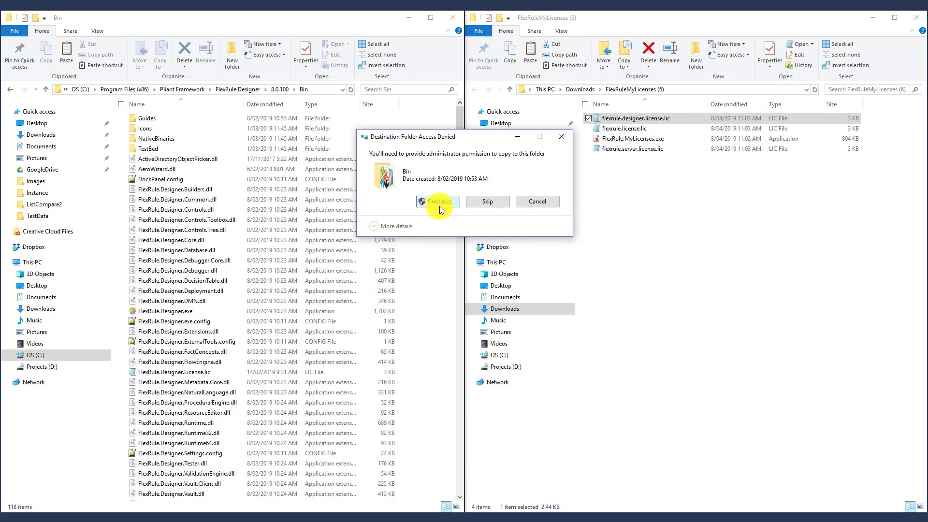
{"action": "left_click", "coordinate": [439, 206]}
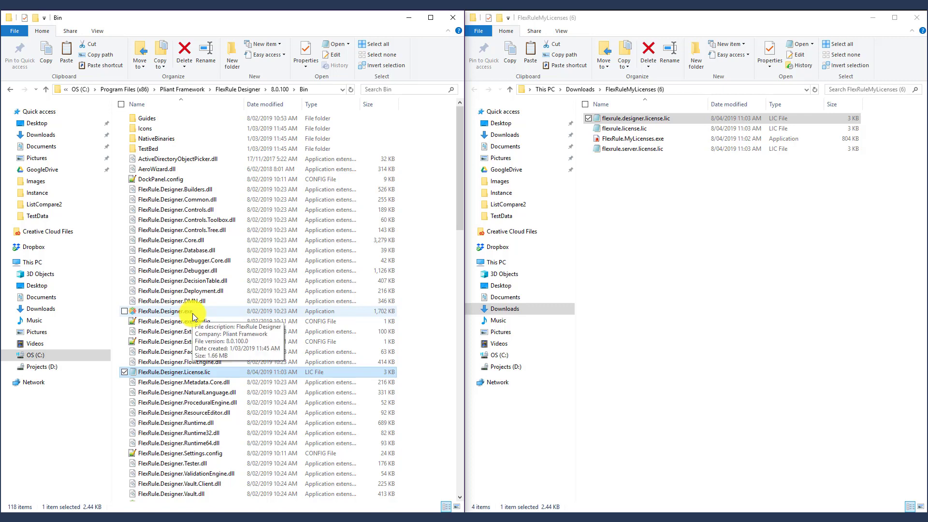
Launch FlexRule.Designer.exe from the Bin folder and open the Runtime properties of the recent project test.frpj
{"action": "double_click", "coordinate": [200, 313]}
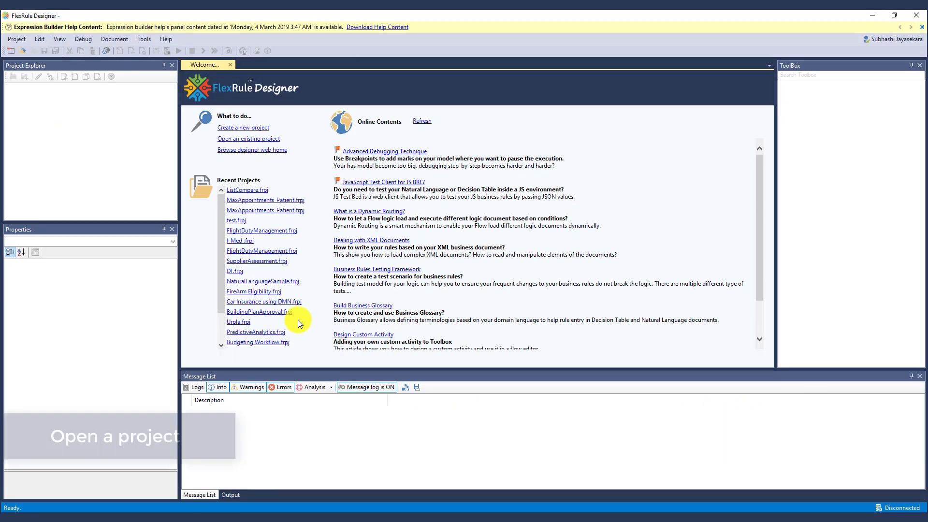
{"action": "left_click", "coordinate": [236, 221]}
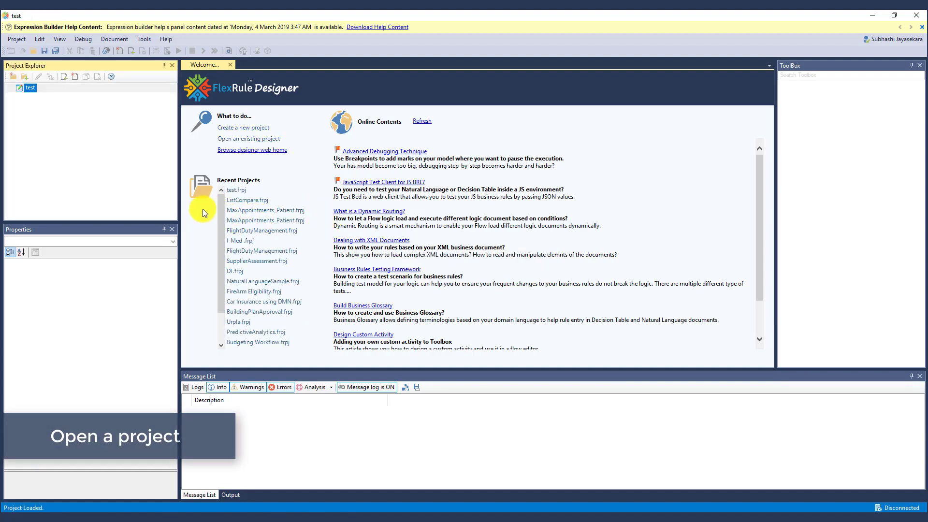
{"action": "left_click", "coordinate": [17, 39]}
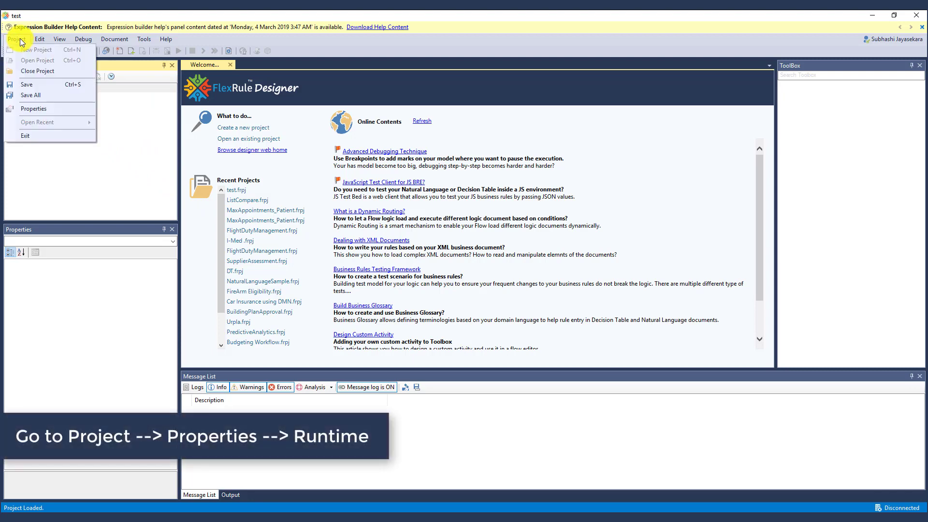
{"action": "left_click", "coordinate": [42, 108]}
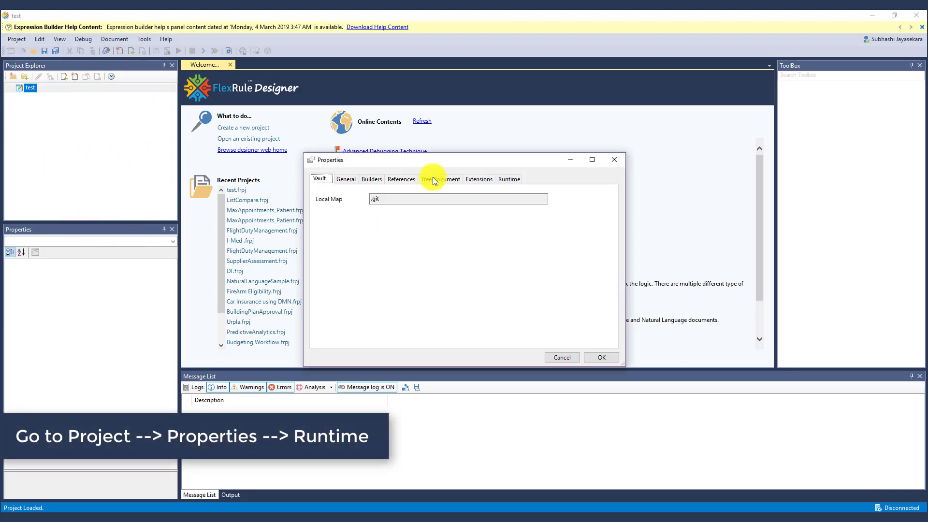
{"action": "left_click", "coordinate": [507, 180]}
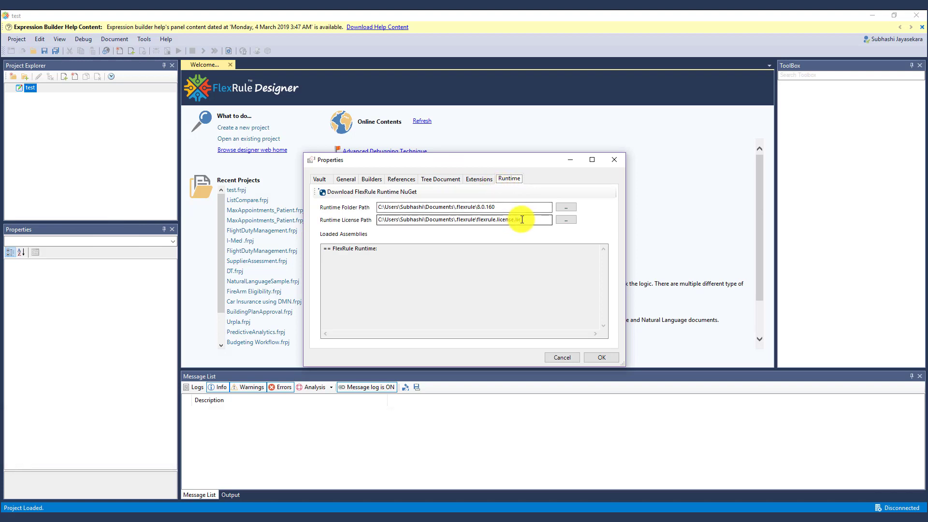
{"action": "left_click_drag", "start_coordinate": [519, 220], "coordinate": [380, 220]}
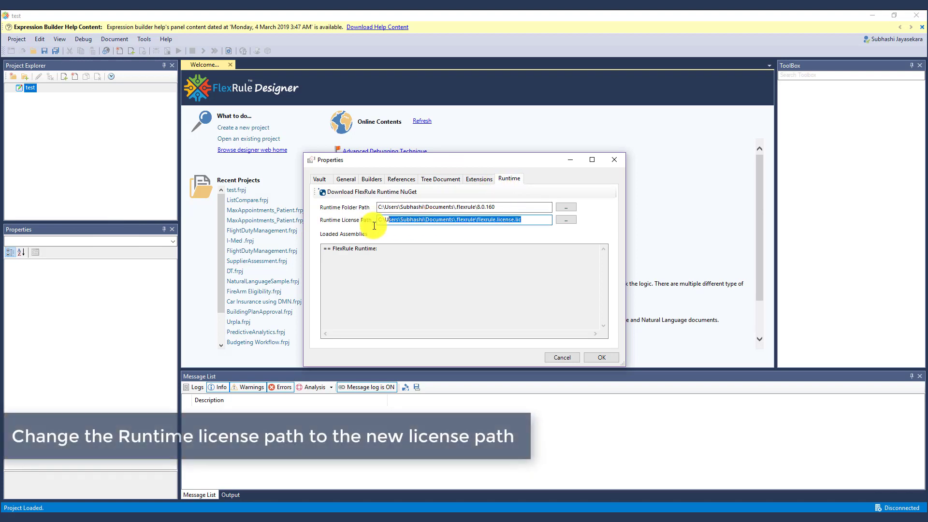
{"action": "left_click", "coordinate": [532, 218]}
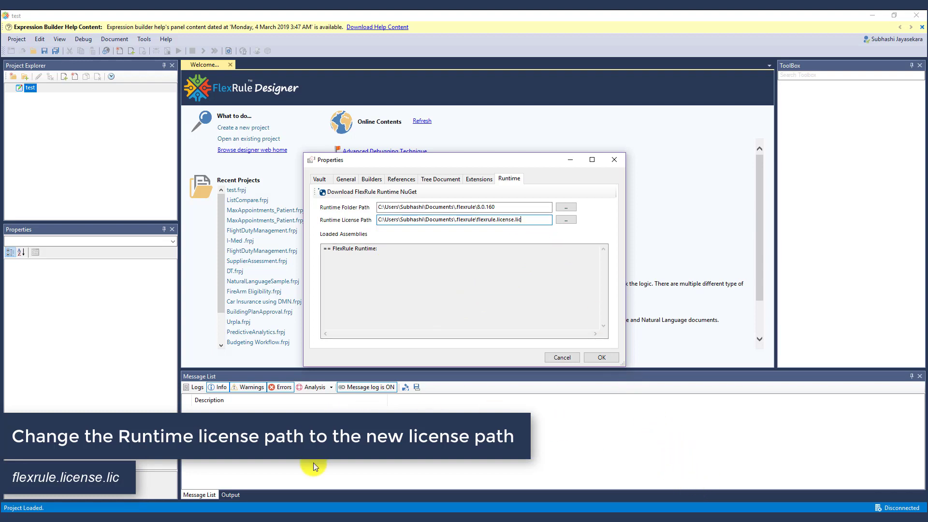
Switch to the FlexRuleMyLicenses (6) folder window and copy the path of flexrule.license.lic
{"action": "left_click", "coordinate": [264, 513]}
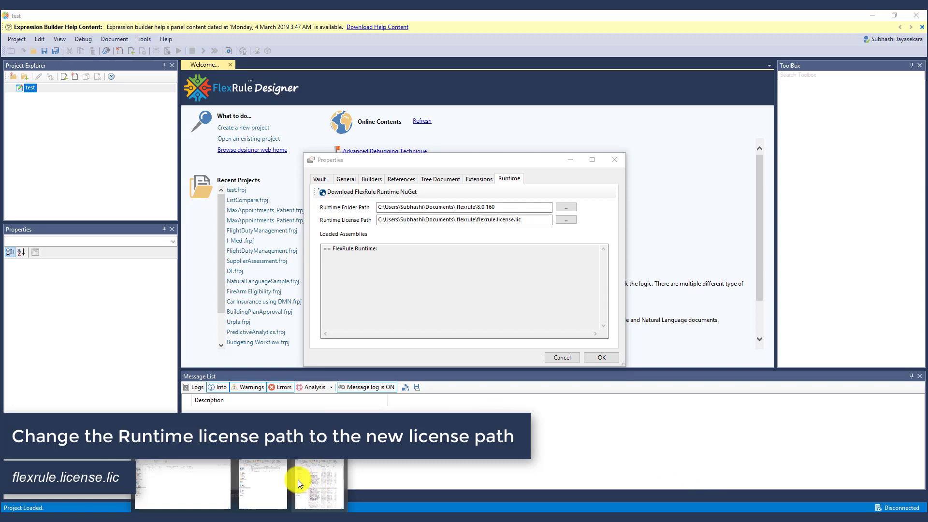
{"action": "left_click", "coordinate": [260, 482]}
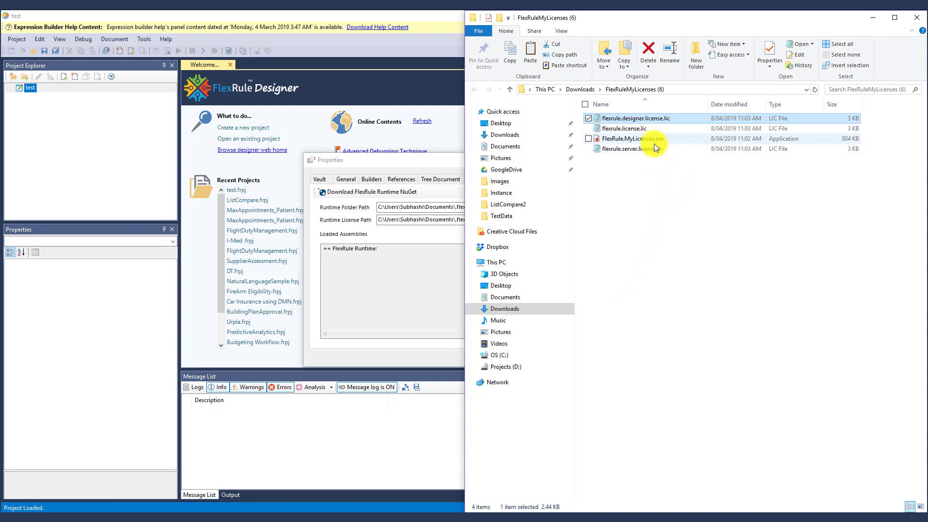
{"action": "left_click", "coordinate": [654, 130]}
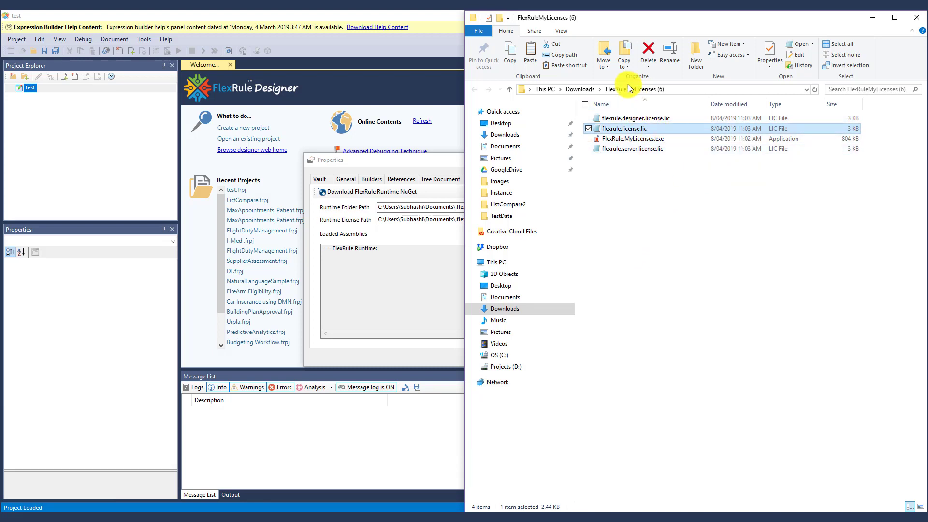
{"action": "left_click", "coordinate": [573, 56]}
Set the project's Runtime License Path to the copied flexrule.license.lic path without its surrounding quotation marks, and apply the properties
{"action": "left_click", "coordinate": [457, 218]}
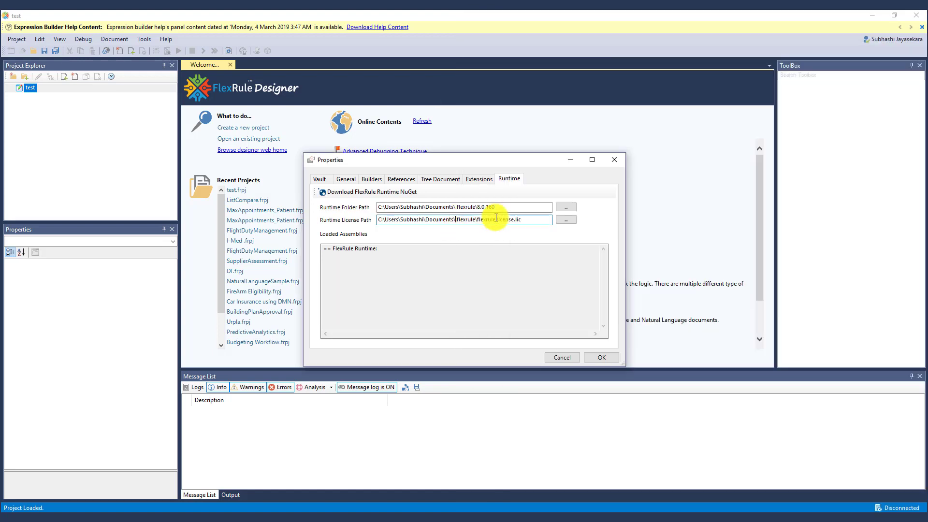
{"action": "left_click_drag", "start_coordinate": [541, 220], "coordinate": [373, 220]}
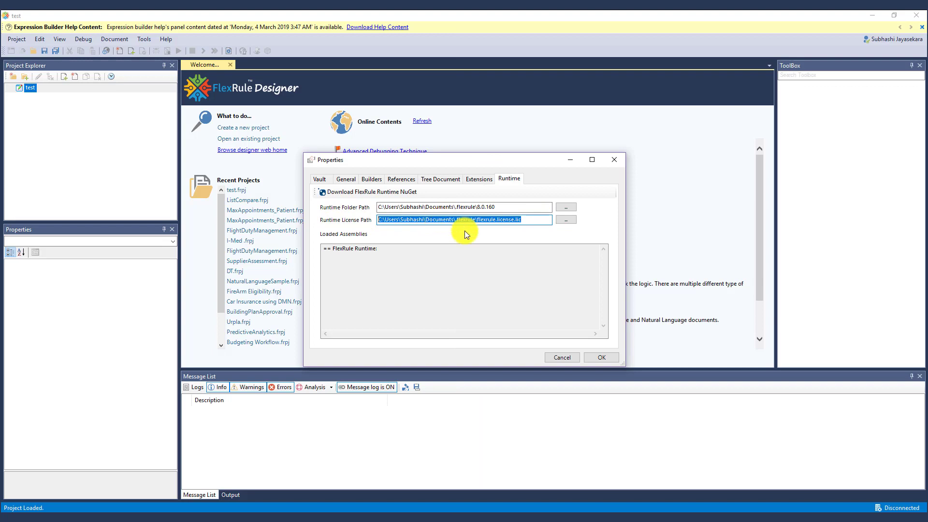
{"action": "right_click", "coordinate": [438, 218]}
{"action": "left_click", "coordinate": [410, 266]}
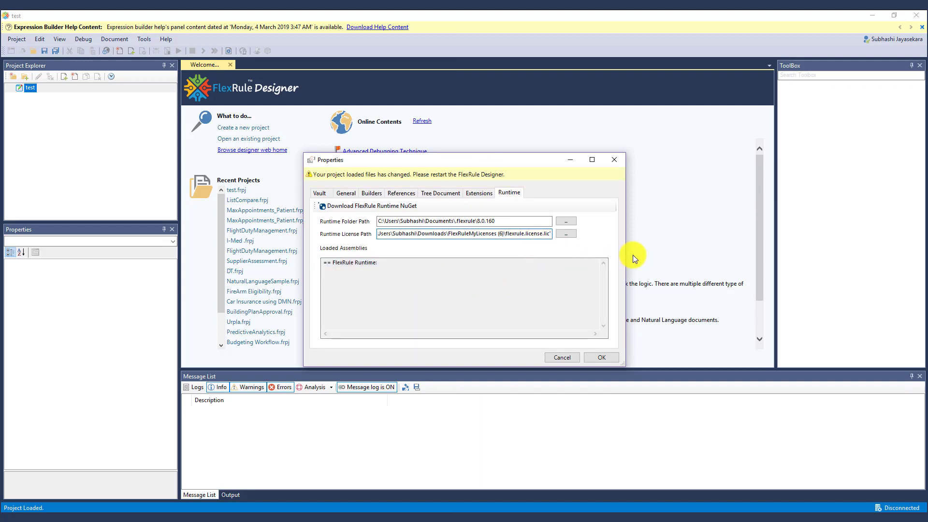
{"action": "mouse_move", "coordinate": [393, 234]}
{"action": "left_mouse_down"}
{"action": "mouse_move", "coordinate": [331, 234]}
{"action": "mouse_move", "coordinate": [377, 237]}
{"action": "left_mouse_up"}
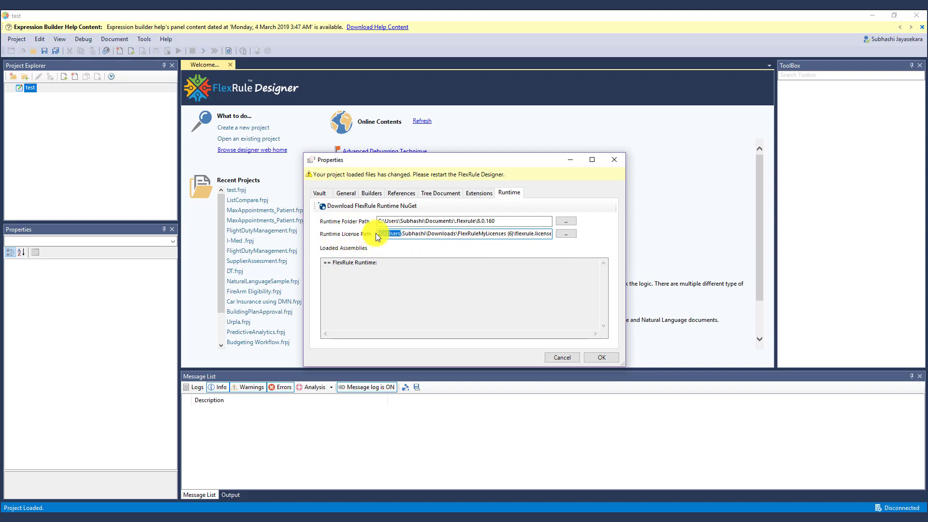
{"action": "left_click", "coordinate": [423, 234]}
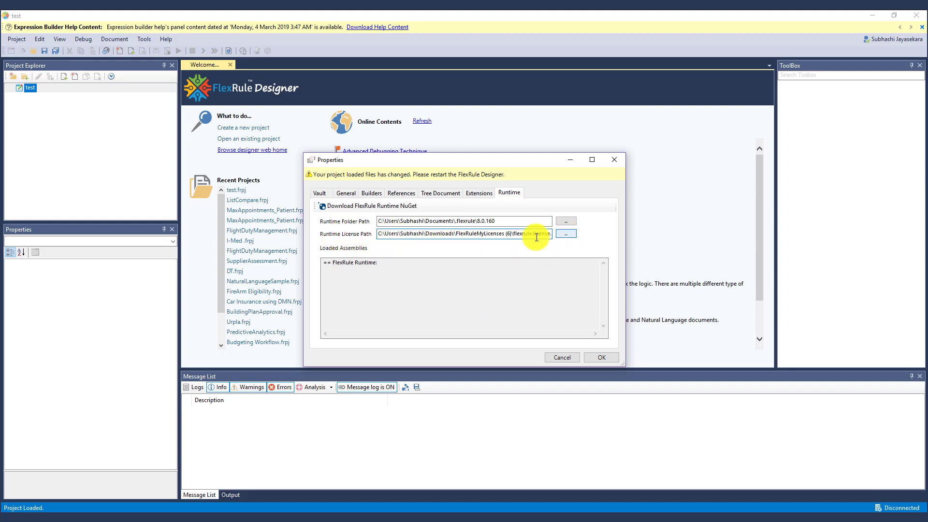
{"action": "left_click_drag", "start_coordinate": [540, 234], "coordinate": [568, 256]}
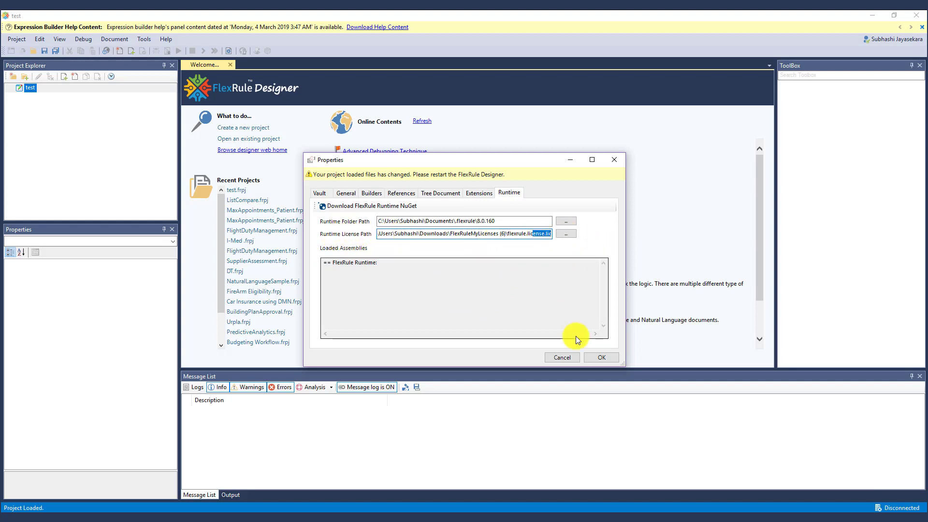
{"action": "left_click", "coordinate": [599, 358]}
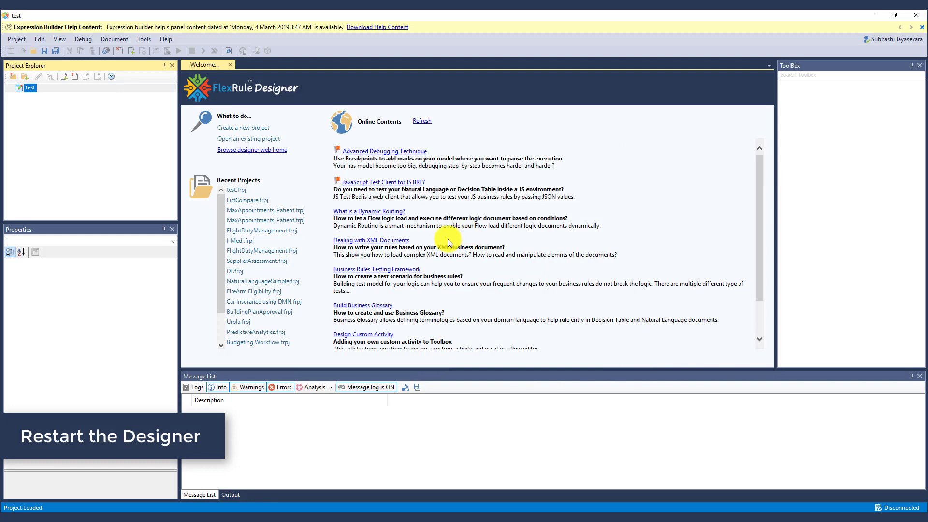
Restart FlexRule Designer and reopen the recent project test.frpj
{"action": "left_click", "coordinate": [916, 21]}
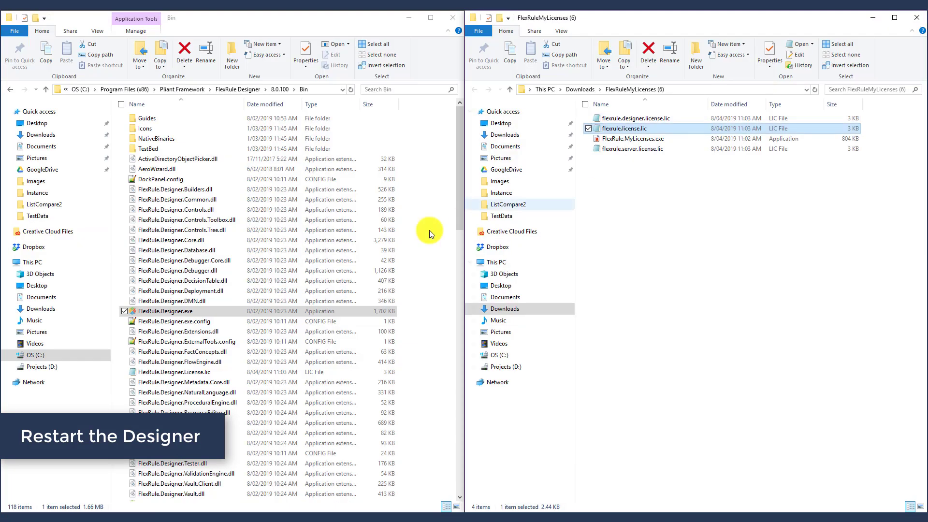
{"action": "left_click", "coordinate": [224, 315]}
{"action": "double_click", "coordinate": [225, 314]}
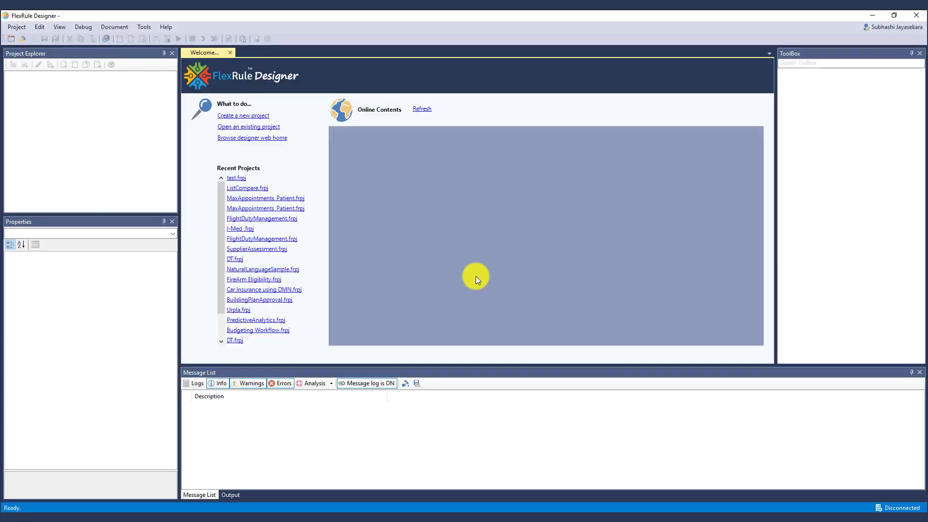
{"action": "left_click", "coordinate": [239, 177]}
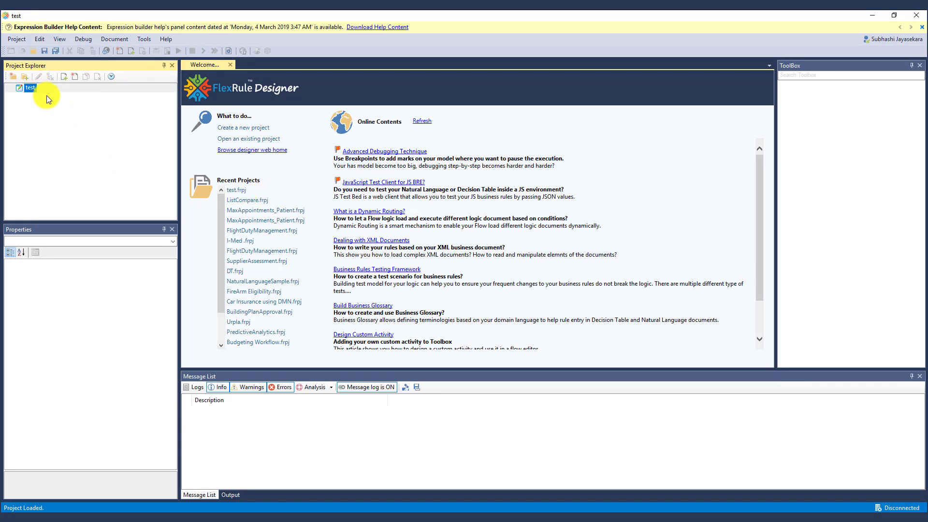
Check the Runtime License Path in the test project's Runtime properties
{"action": "left_click", "coordinate": [14, 40]}
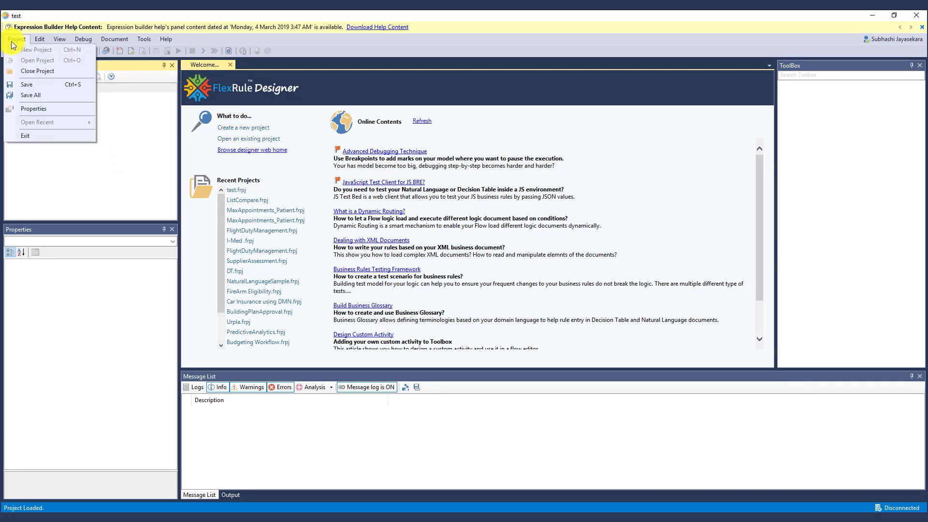
{"action": "left_click", "coordinate": [31, 109]}
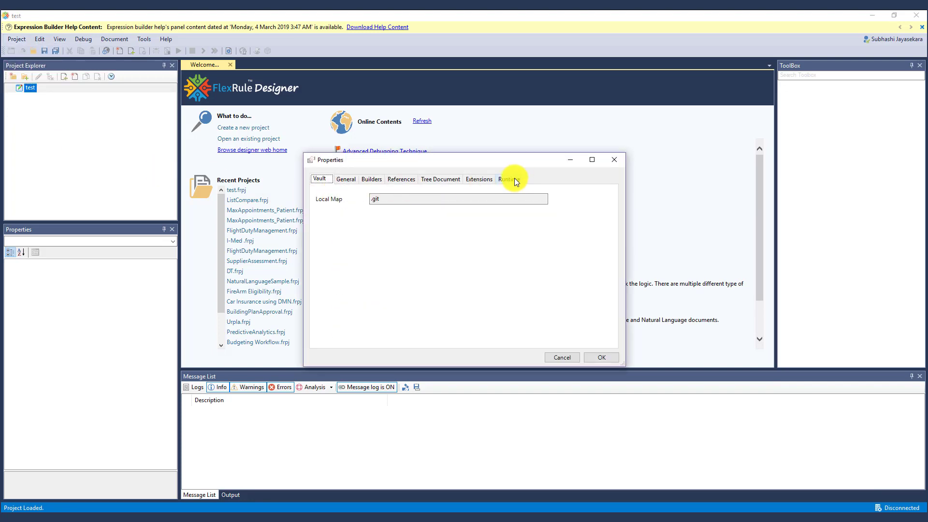
{"action": "left_click", "coordinate": [508, 180]}
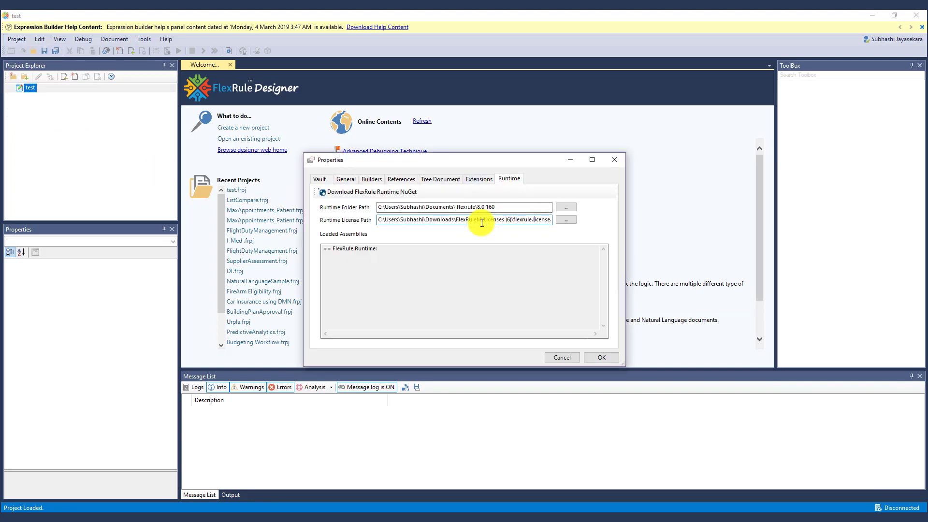
{"action": "left_click_drag", "start_coordinate": [493, 221], "coordinate": [523, 221]}
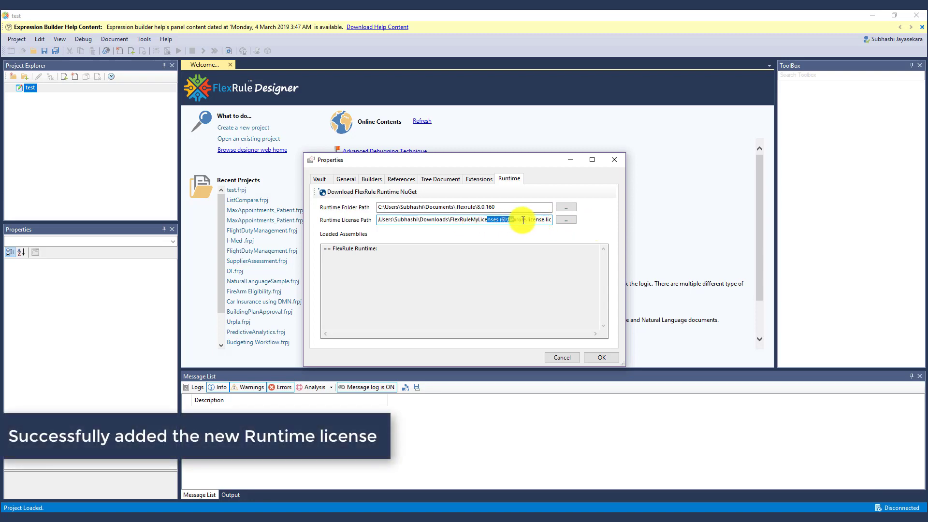
Accept the test project's properties and close the dialog
{"action": "left_click", "coordinate": [543, 258]}
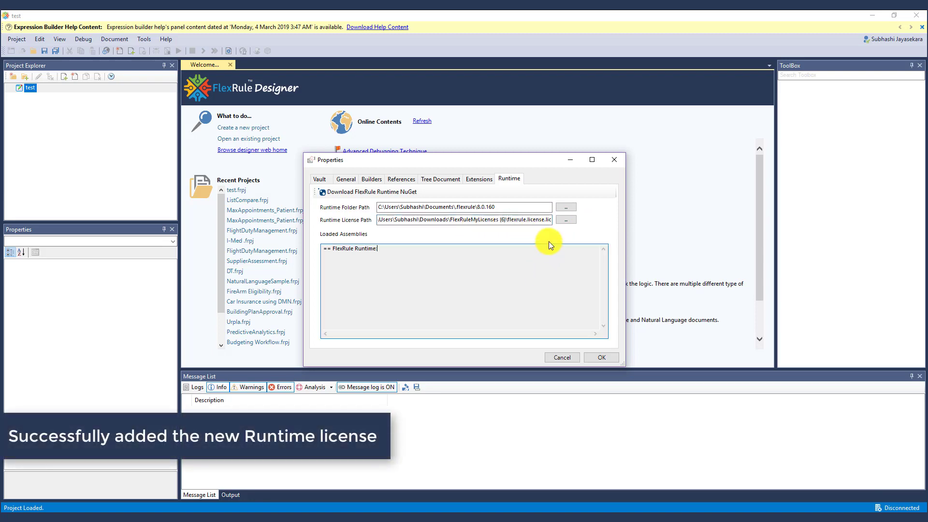
{"action": "left_click", "coordinate": [612, 360]}
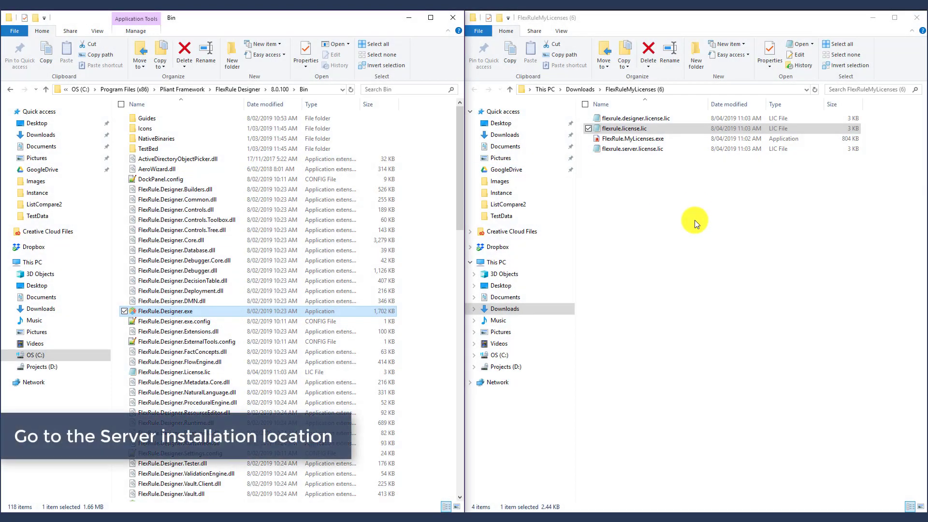
Copy flexrule.server.license.lic from FlexRuleMyLicenses (6) and open the Master folder of FlexRule Server 4.0.15 under Pliant Framework
{"action": "left_click", "coordinate": [653, 149]}
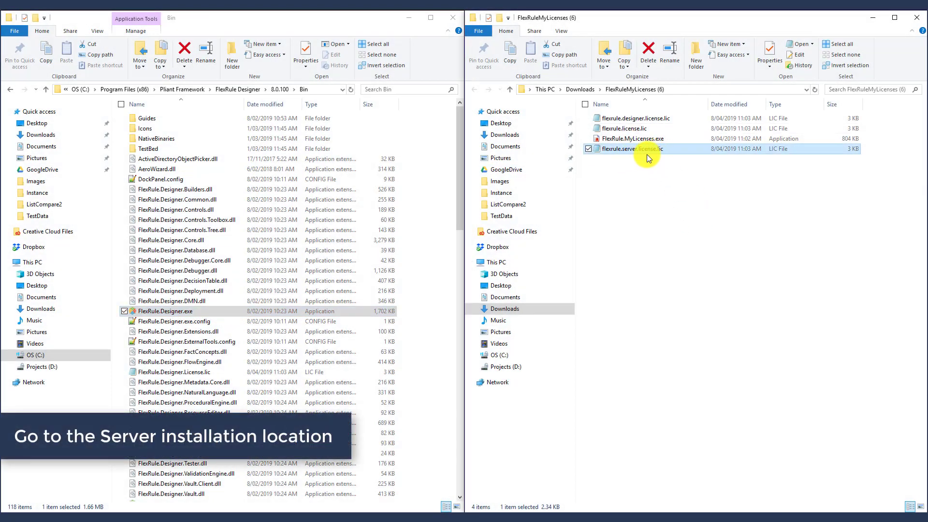
{"action": "left_click", "coordinate": [192, 90]}
{"action": "left_click", "coordinate": [170, 149]}
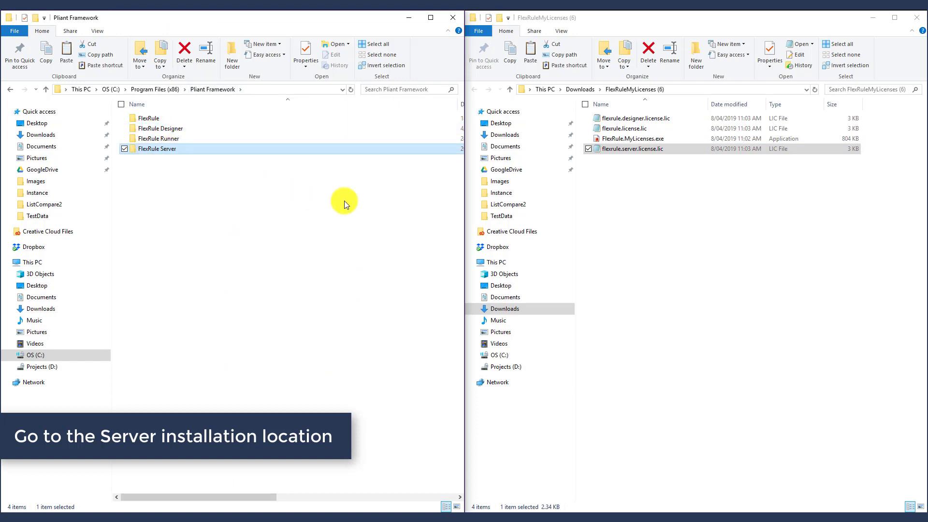
{"action": "double_click", "coordinate": [217, 150]}
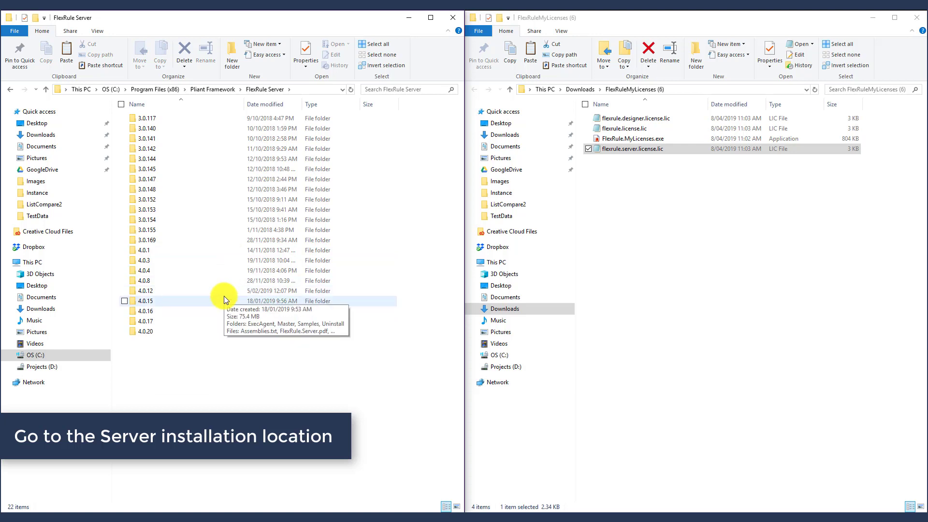
{"action": "left_click", "coordinate": [224, 296]}
{"action": "double_click", "coordinate": [224, 299]}
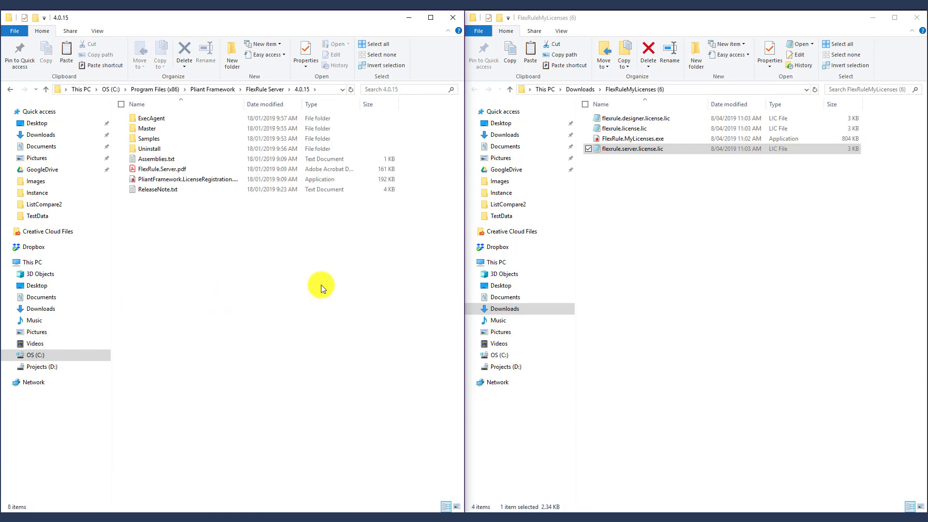
{"action": "double_click", "coordinate": [180, 129]}
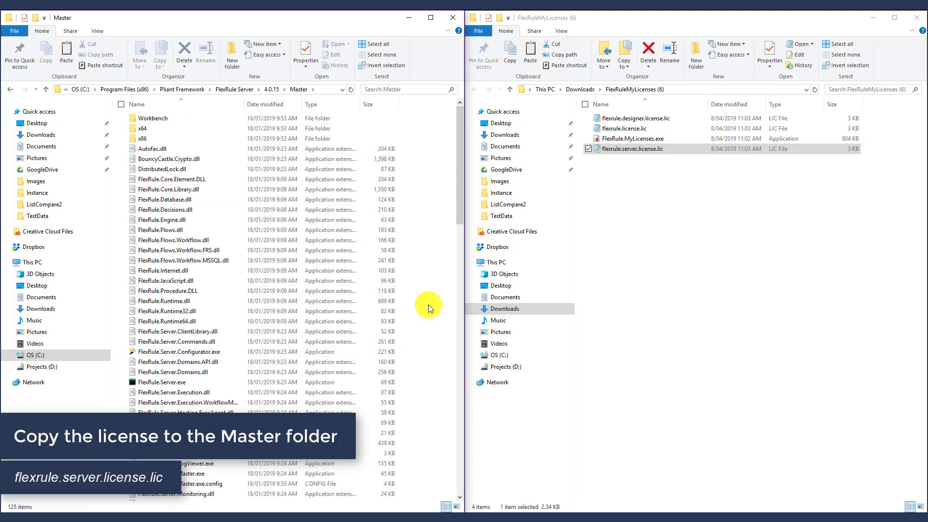
Paste flexrule.server.license.lic into the Master folder, replacing the existing license file
{"action": "right_click", "coordinate": [429, 303]}
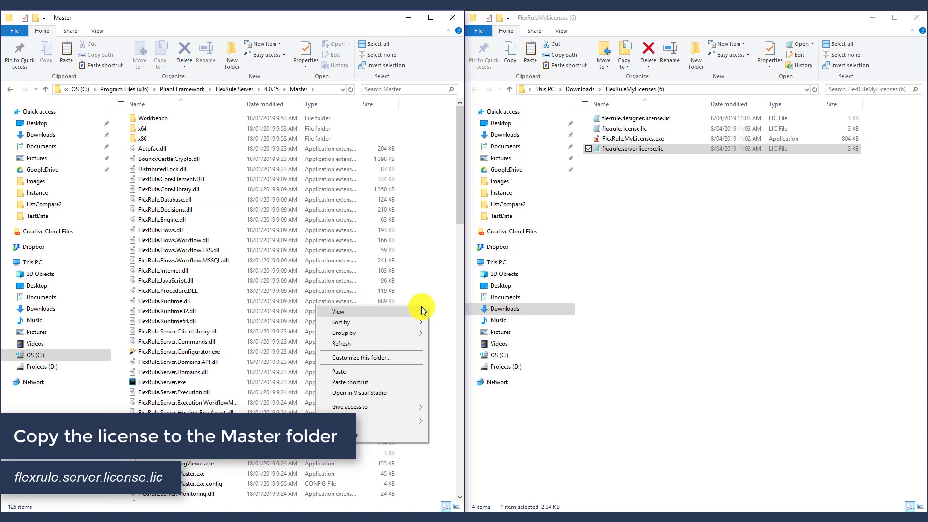
{"action": "left_click", "coordinate": [363, 373]}
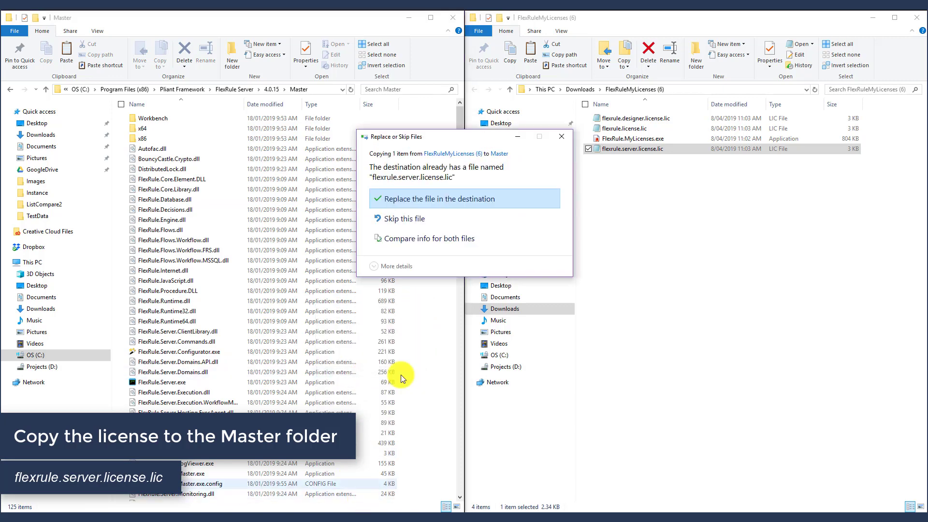
{"action": "left_click", "coordinate": [434, 205]}
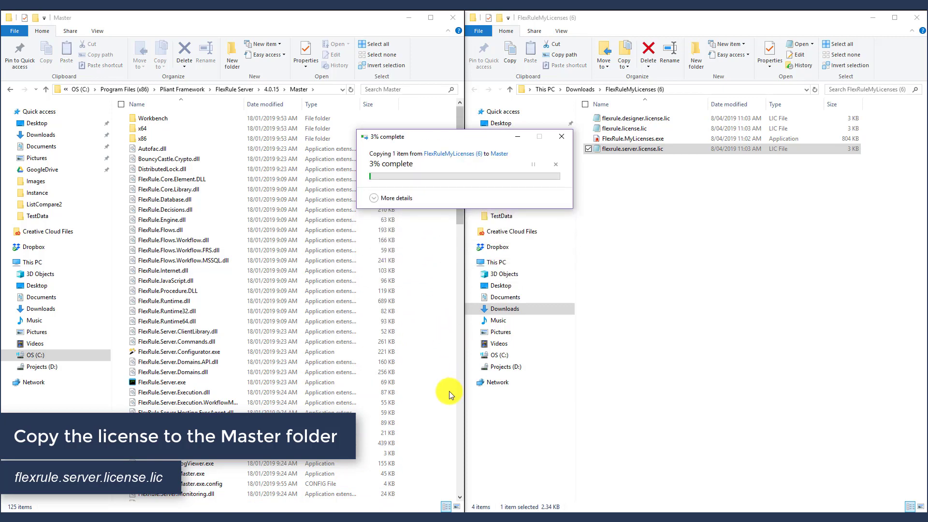
Paste flexrule.server.license.lic into the ExecAgent folder of FlexRule Server 4.0.15, replacing the existing file and allowing the administrator-level copy
{"action": "left_click", "coordinate": [270, 89]}
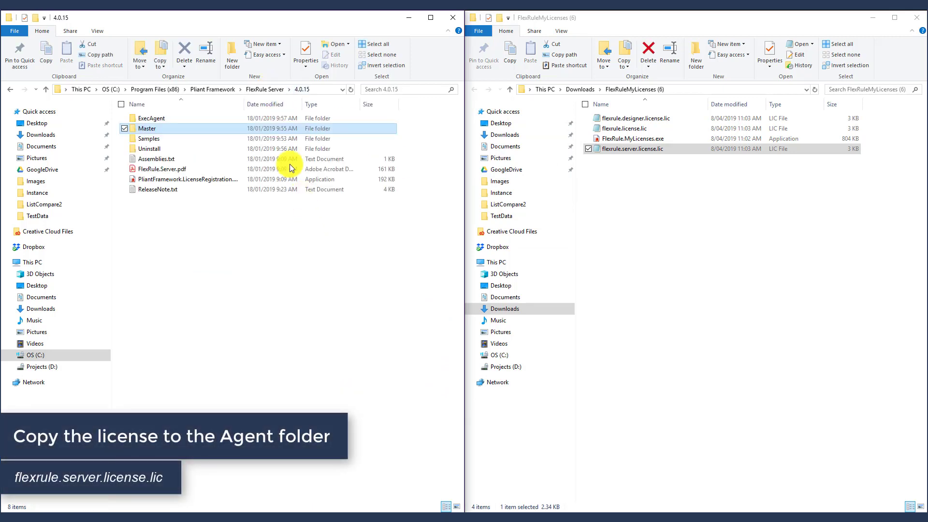
{"action": "left_click", "coordinate": [191, 121]}
{"action": "double_click", "coordinate": [191, 121]}
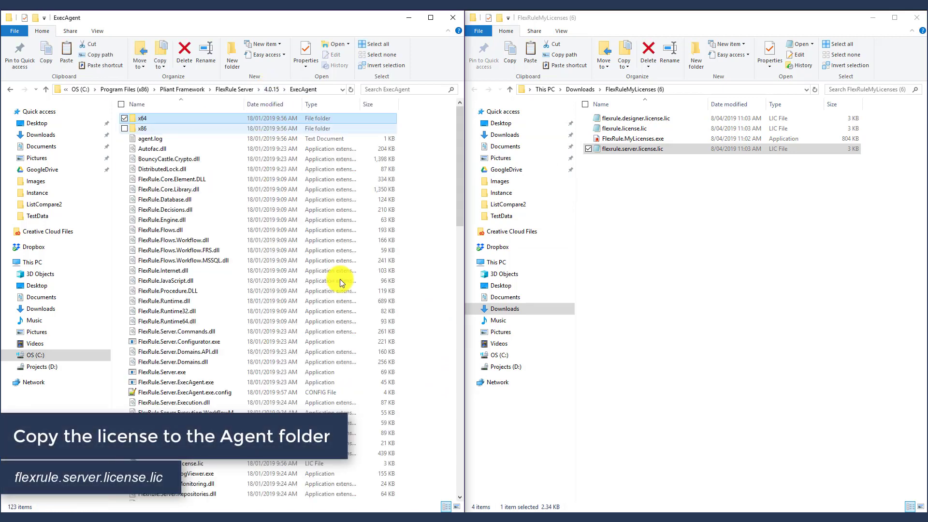
{"action": "right_click", "coordinate": [431, 249]}
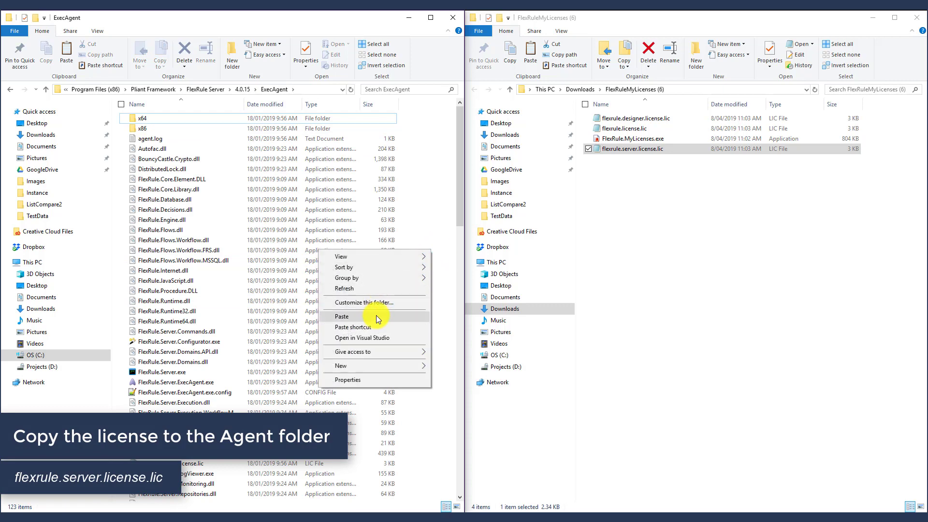
{"action": "left_click", "coordinate": [376, 317]}
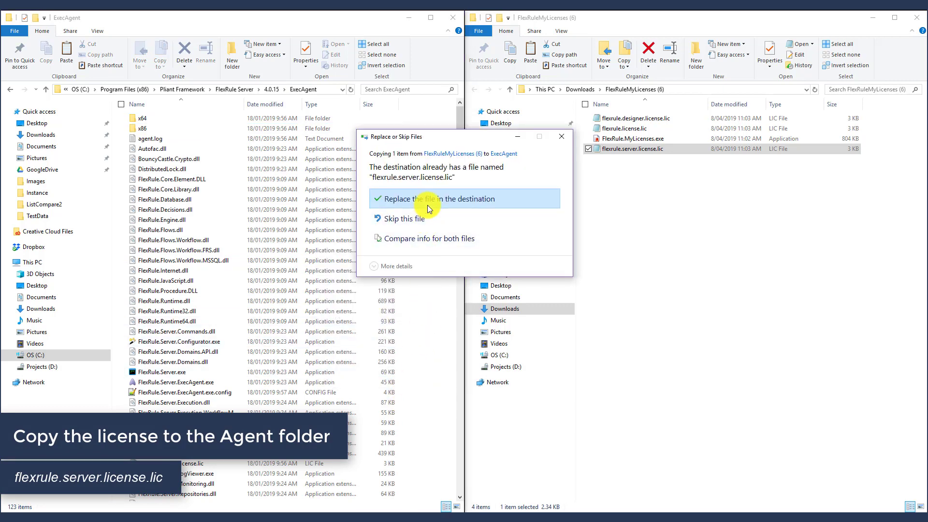
{"action": "left_click", "coordinate": [430, 202]}
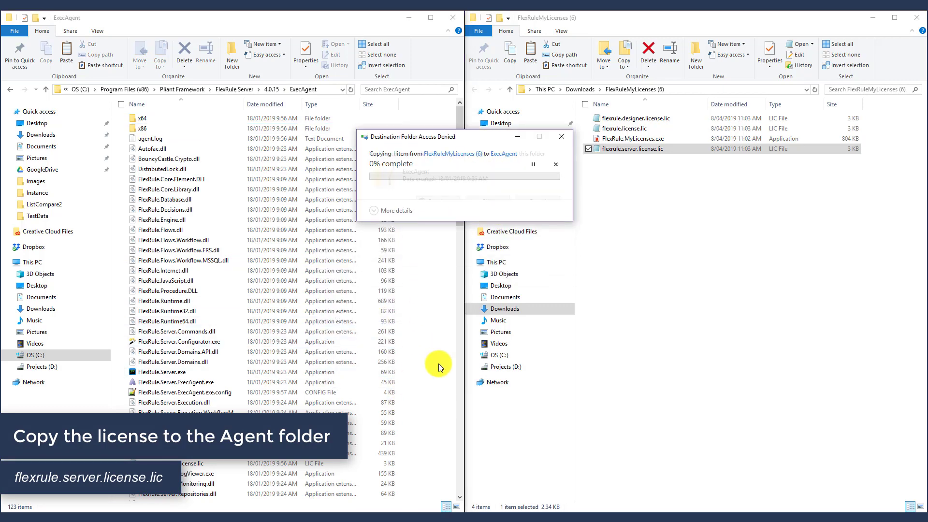
{"action": "key", "text": "Return"}
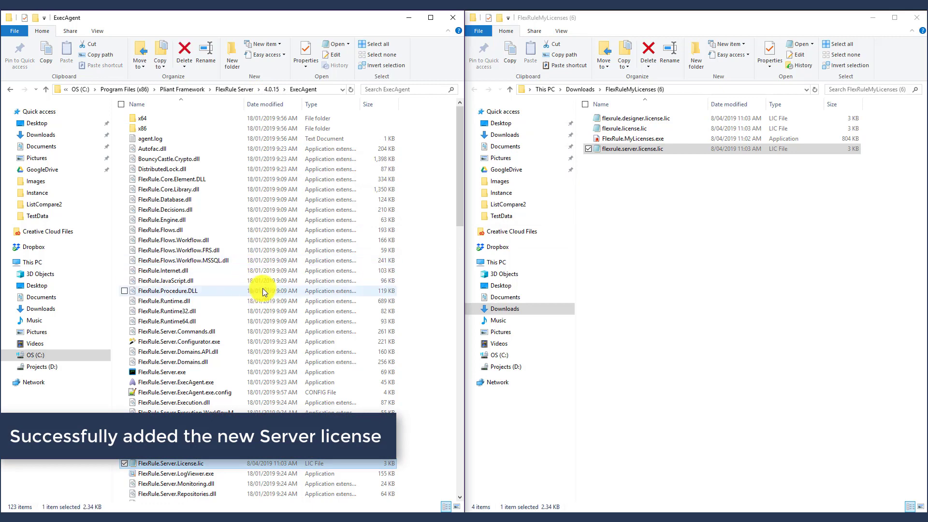
Look through the files in the ExecAgent folder and return to the 4.0.15 folder
{"action": "scroll", "coordinate": [273, 329], "scroll_direction": "down", "scroll_amount": 9}
{"action": "scroll", "coordinate": [274, 334], "scroll_direction": "down", "scroll_amount": 5}
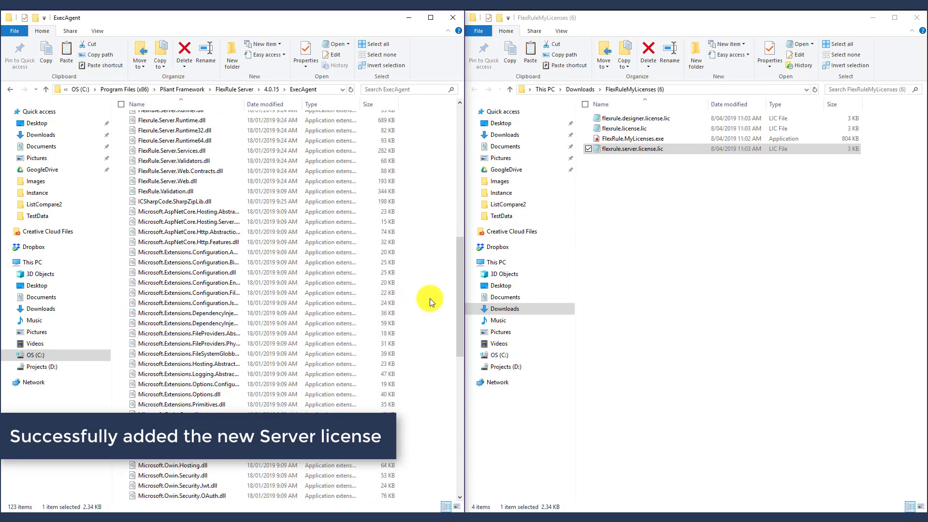
{"action": "left_click_drag", "start_coordinate": [461, 289], "coordinate": [414, 197]}
{"action": "scroll", "coordinate": [416, 178], "scroll_direction": "up", "scroll_amount": 6}
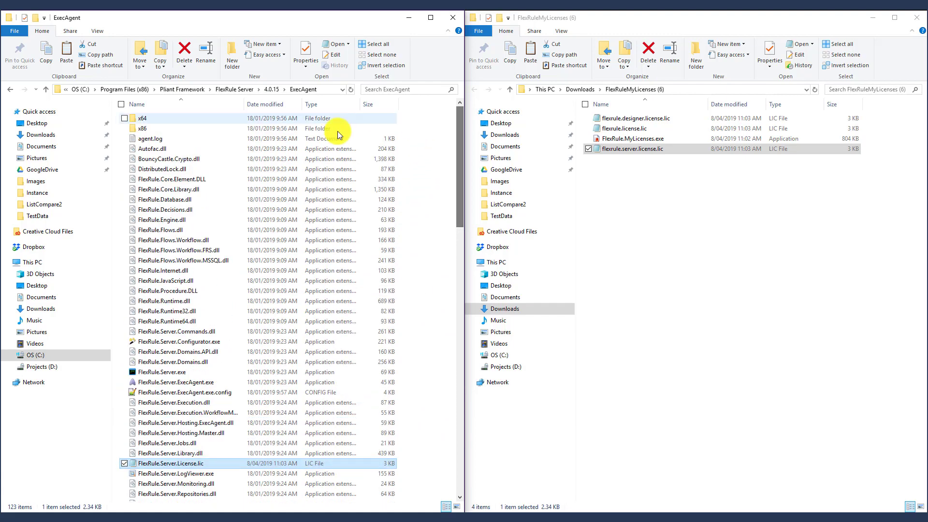
{"action": "left_click", "coordinate": [271, 89]}
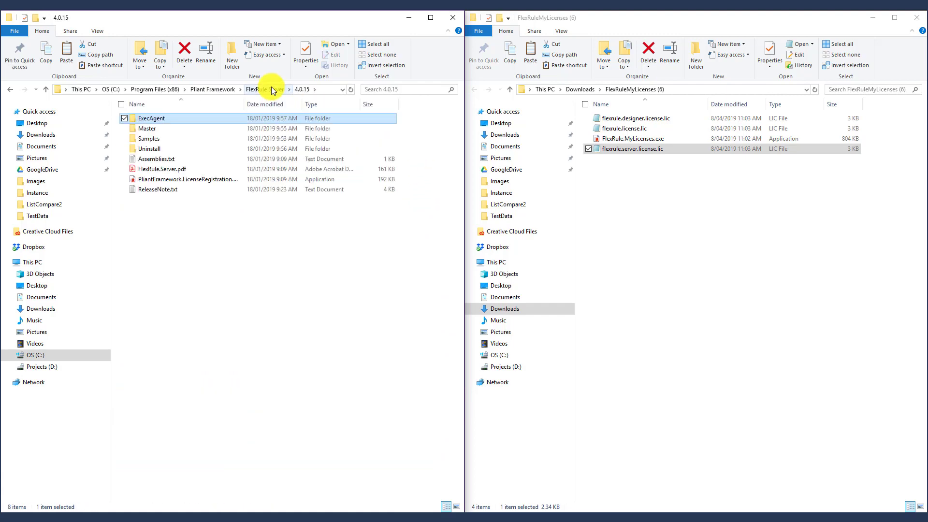